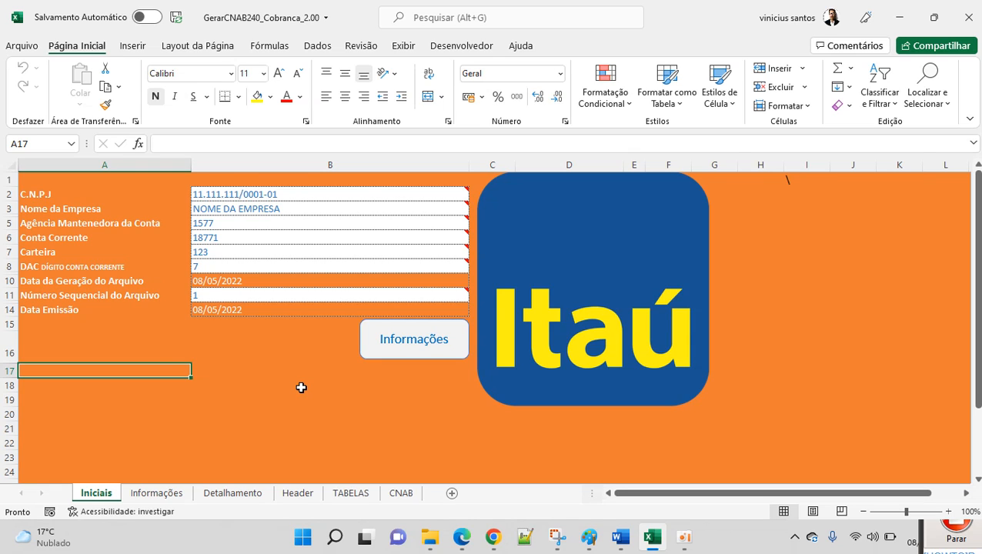
Examine the values and entry notes of each company, account and file field on the Iniciais sheet, from C.N.P.J to Data Emissão.
{"action": "left_click", "coordinate": [243, 196]}
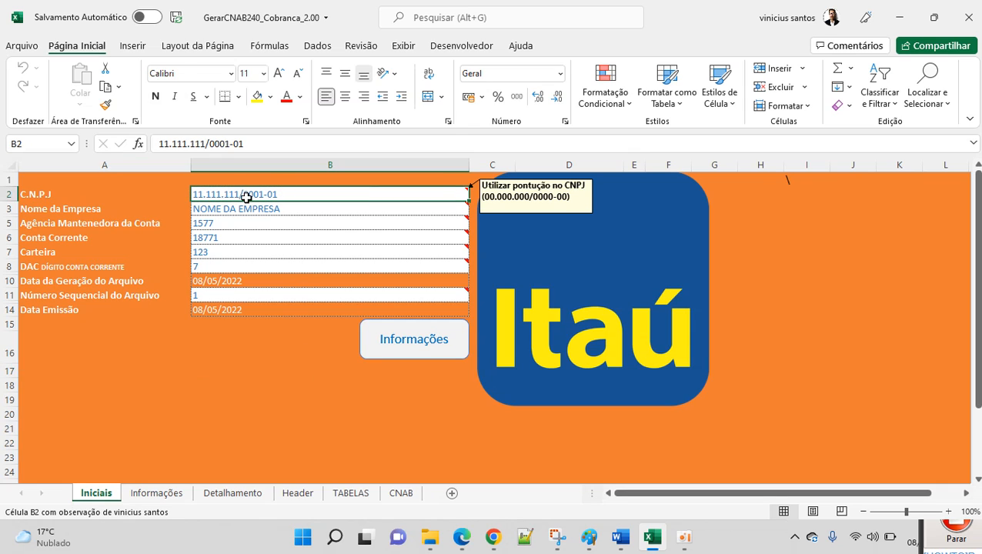
{"action": "left_click", "coordinate": [257, 207]}
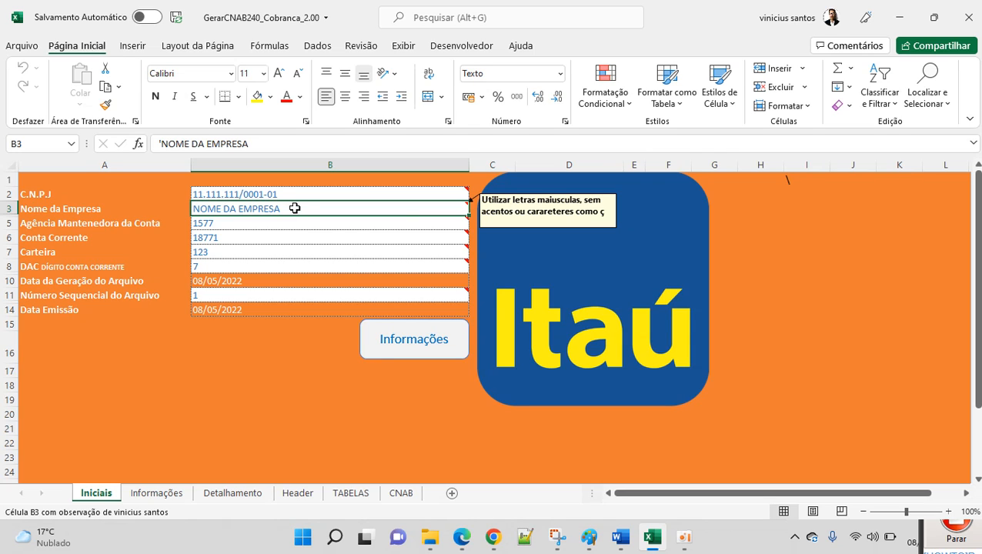
{"action": "left_click", "coordinate": [266, 221]}
{"action": "left_click", "coordinate": [264, 233]}
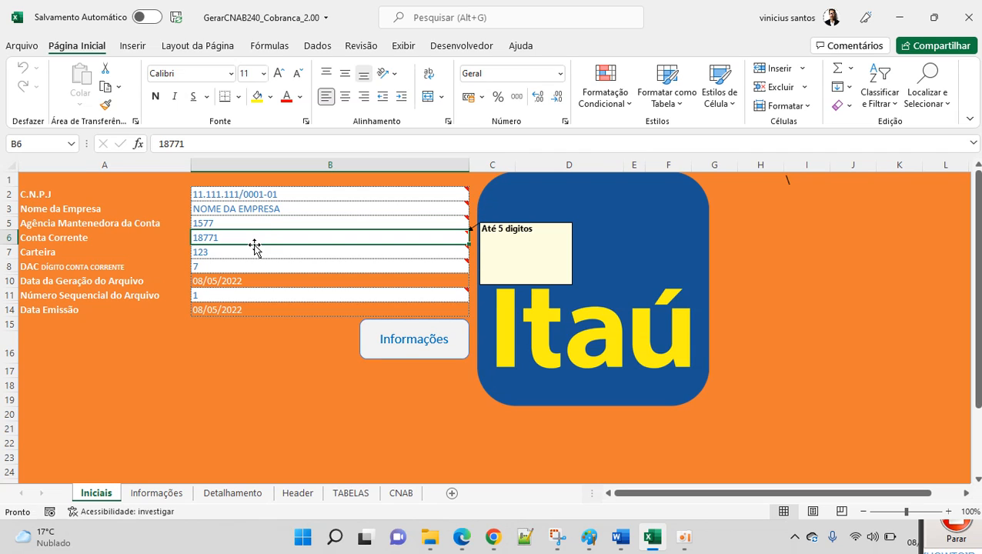
{"action": "left_click", "coordinate": [251, 249]}
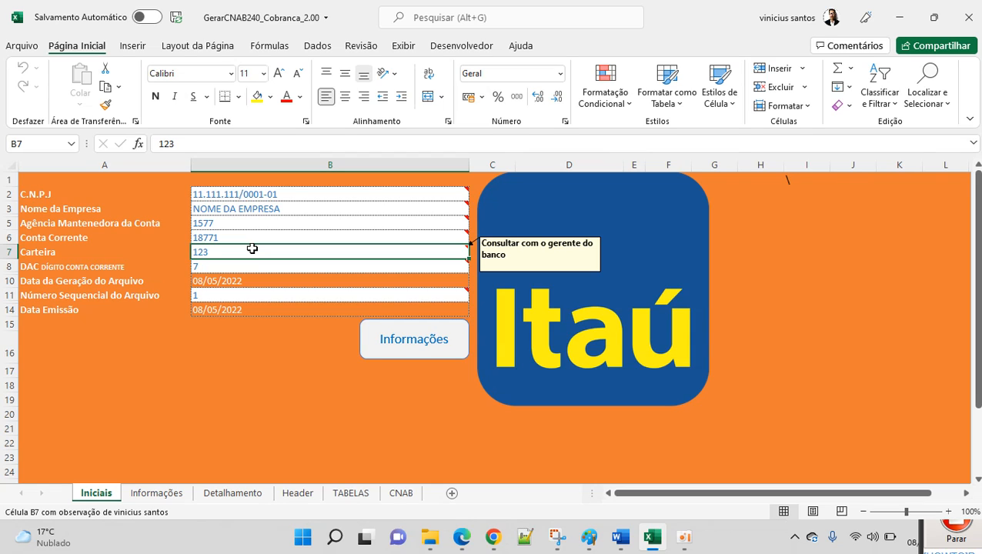
{"action": "left_click", "coordinate": [236, 262]}
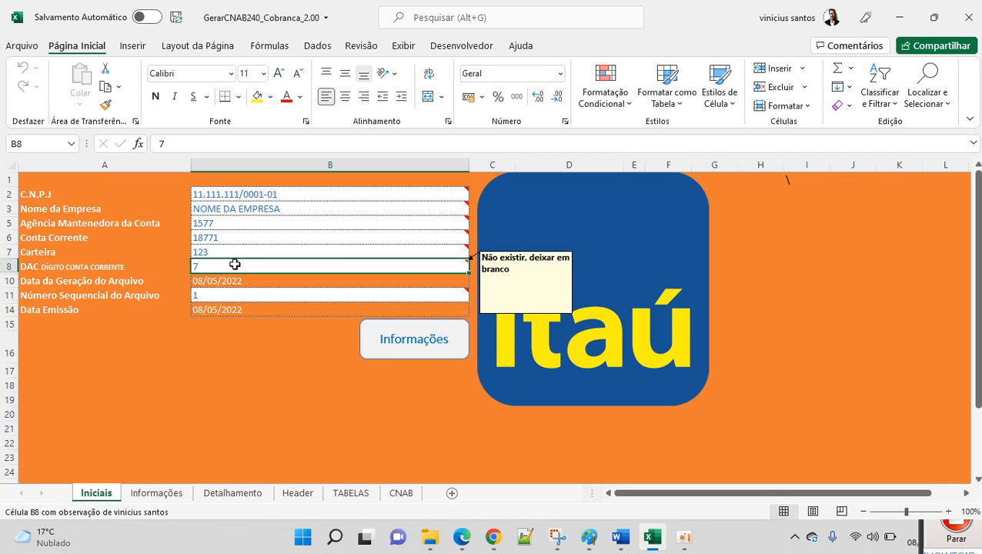
{"action": "left_click", "coordinate": [238, 281]}
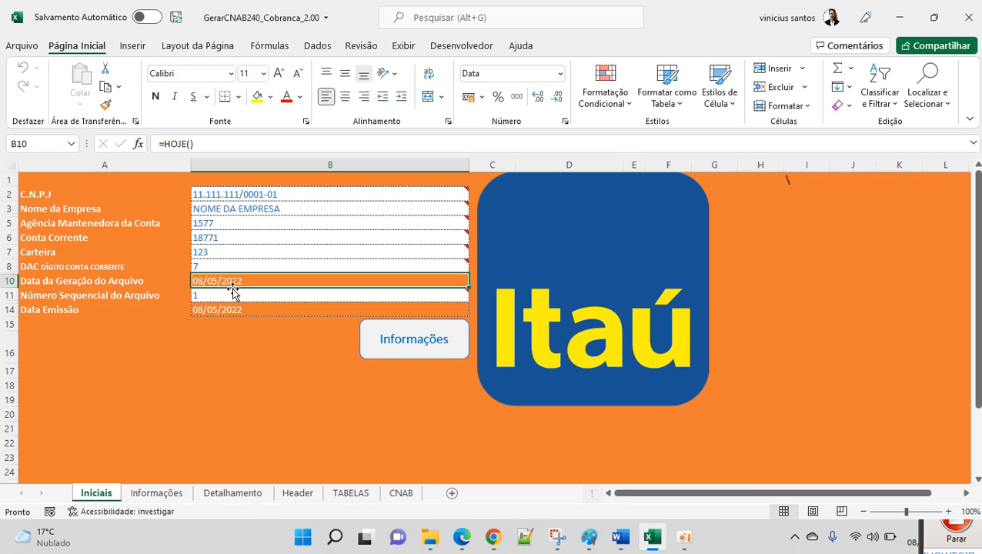
{"action": "left_click", "coordinate": [213, 293]}
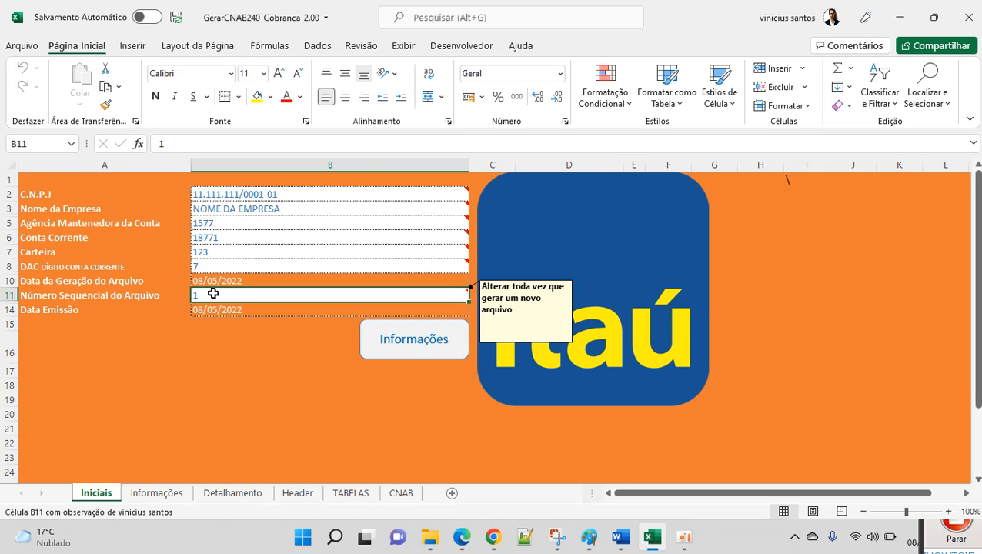
{"action": "left_click", "coordinate": [228, 310]}
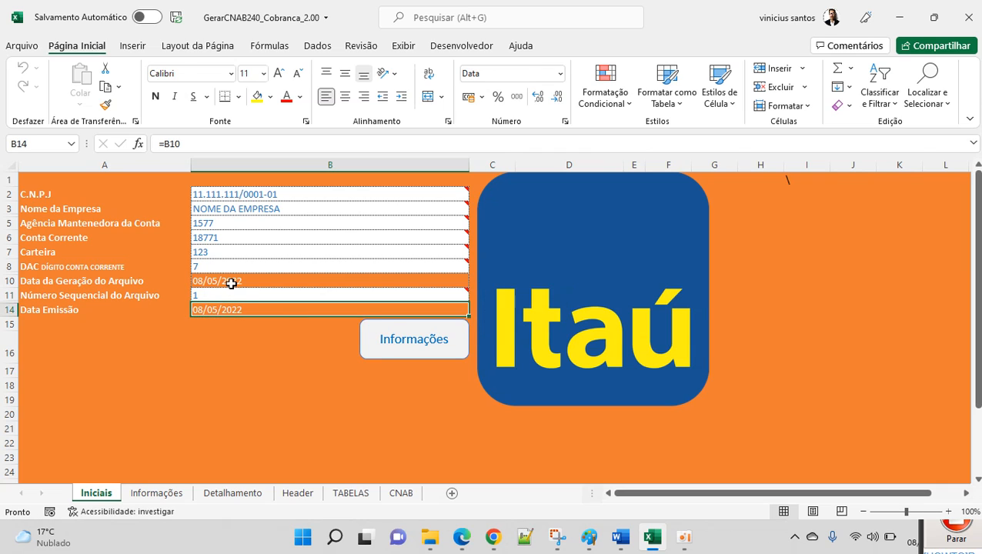
Check which Iniciais fields are calculated dates and which need manual entry, including Número Sequencial do Arquivo.
{"action": "left_click", "coordinate": [217, 279]}
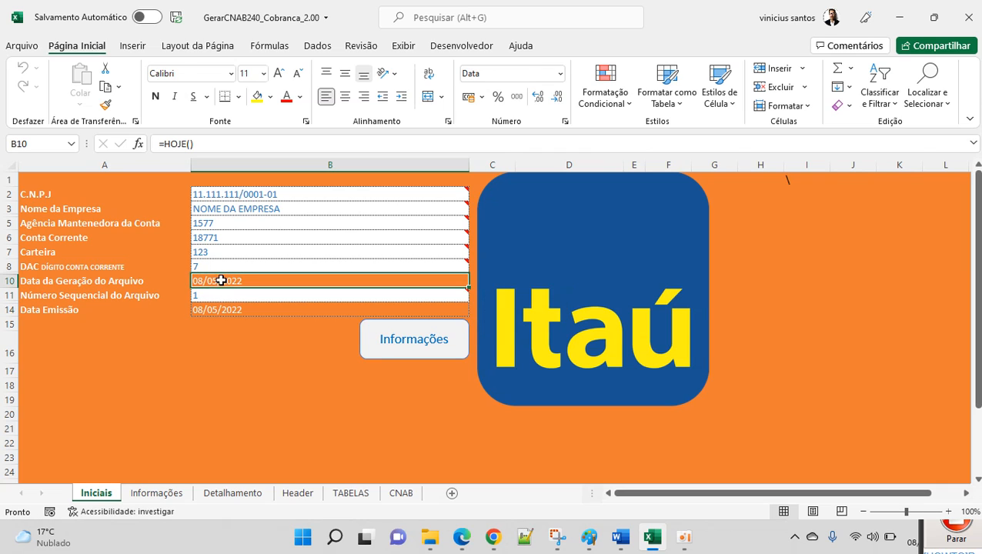
{"action": "left_click", "coordinate": [228, 309]}
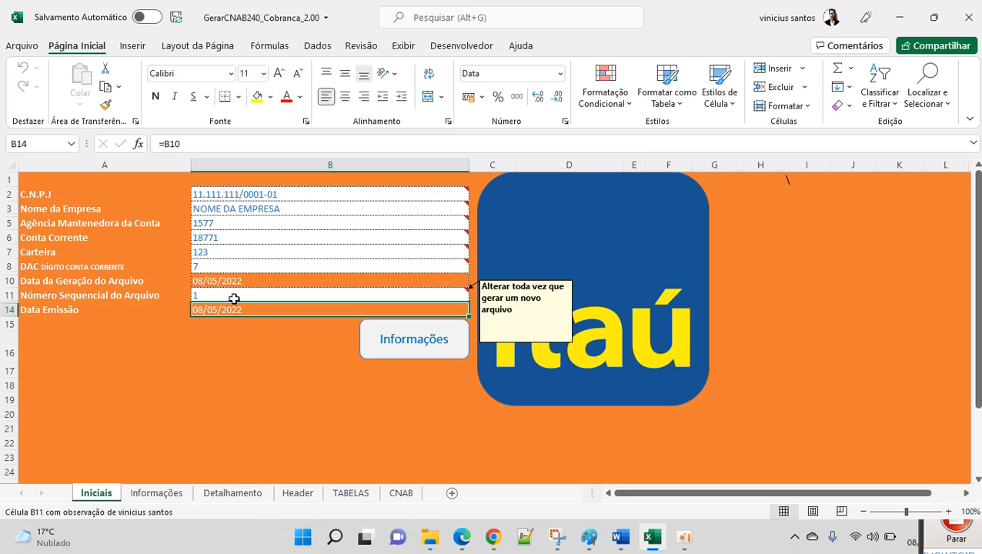
{"action": "left_click", "coordinate": [253, 210]}
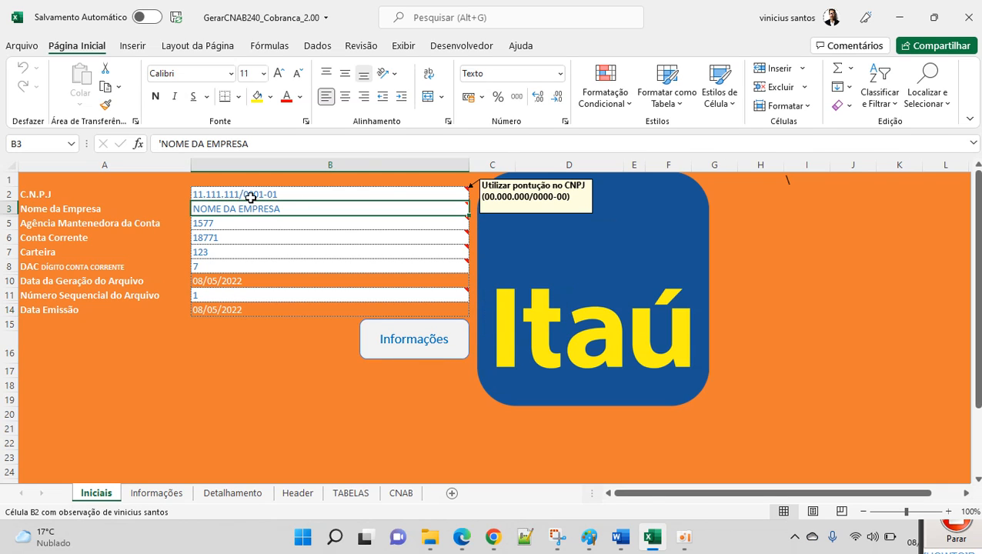
{"action": "left_click", "coordinate": [227, 292]}
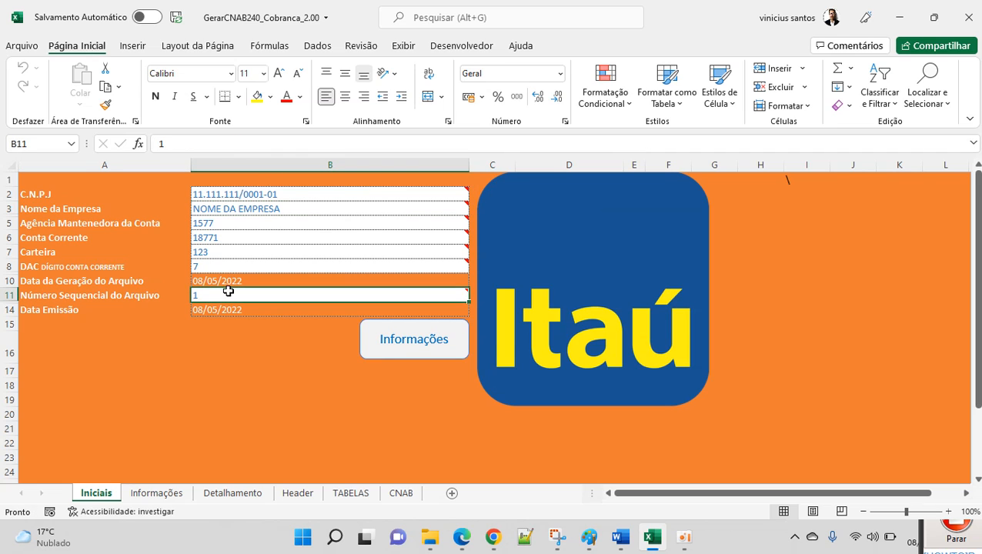
{"action": "left_click_drag", "start_coordinate": [239, 196], "coordinate": [235, 248]}
{"action": "left_click", "coordinate": [238, 251]}
{"action": "left_click", "coordinate": [226, 283]}
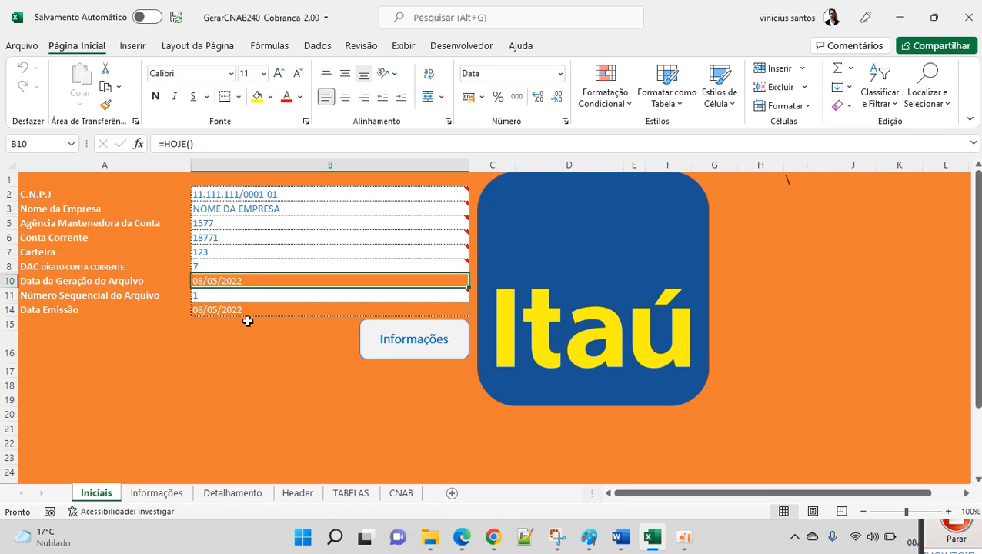
{"action": "left_click", "coordinate": [205, 293]}
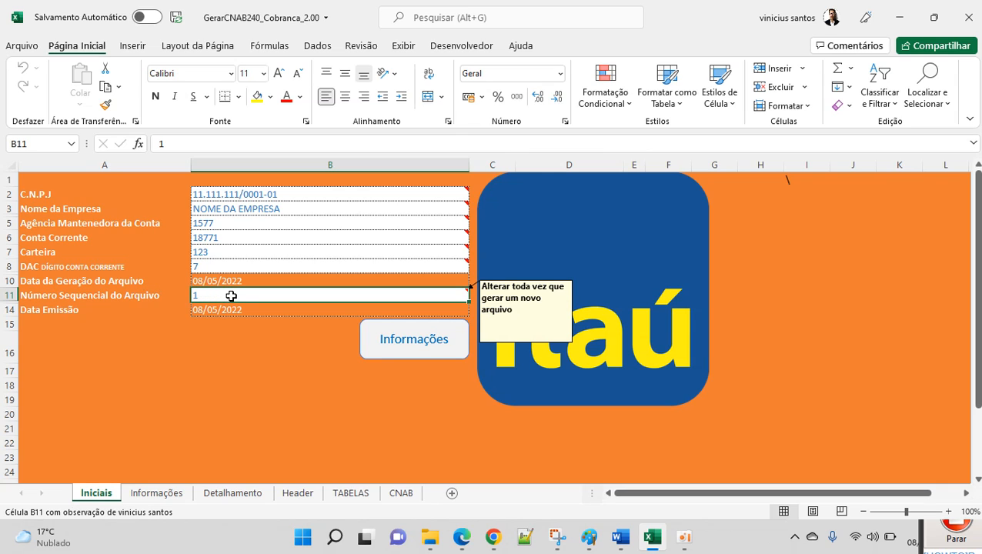
{"action": "left_click", "coordinate": [189, 333]}
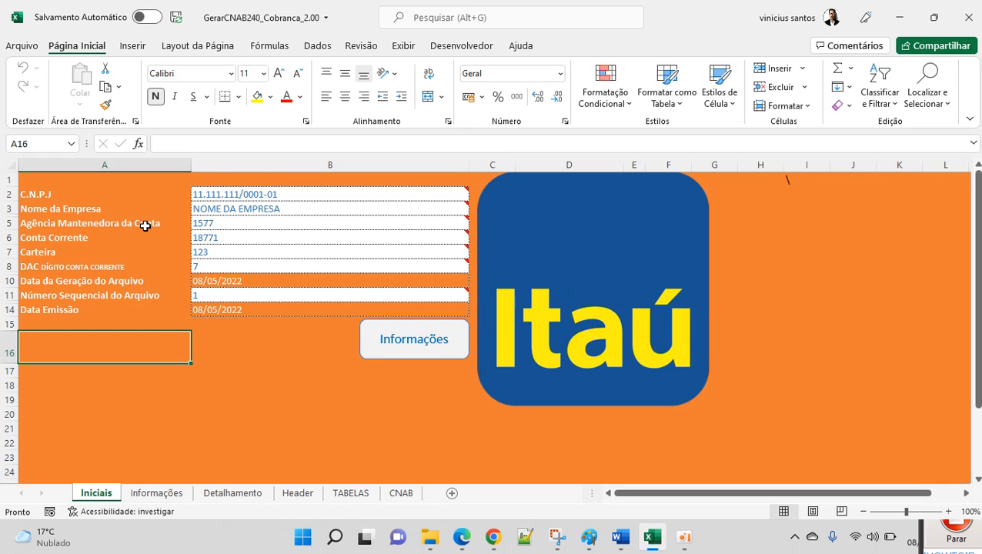
Read the notes on formatting and digit limits for the company name, agency and current account fields.
{"action": "mouse_move", "coordinate": [198, 223]}
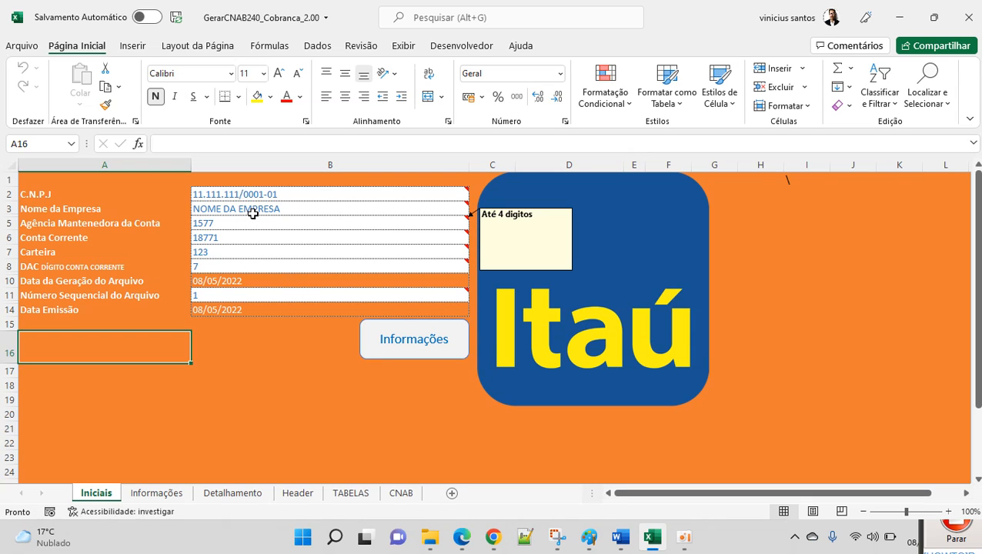
{"action": "mouse_move", "coordinate": [254, 212]}
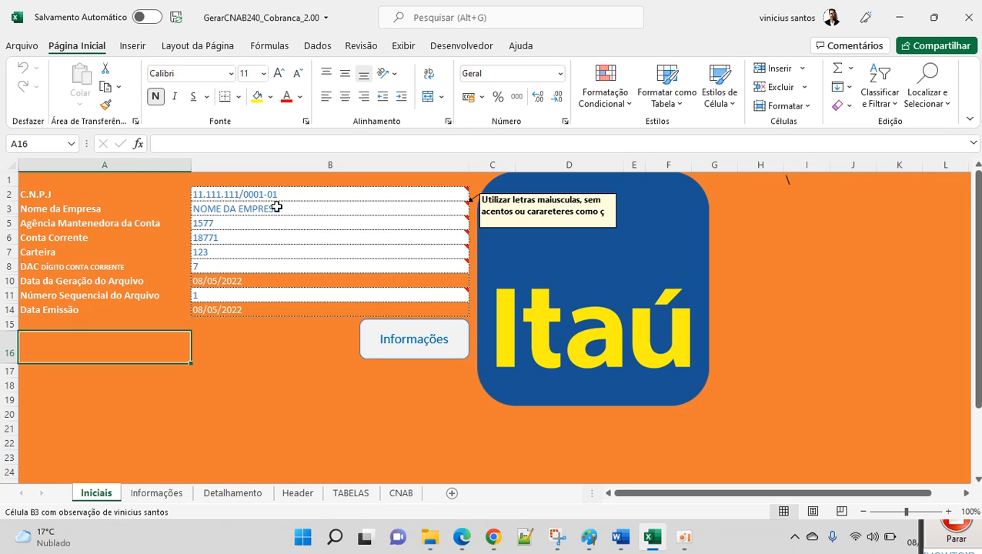
{"action": "mouse_move", "coordinate": [410, 199]}
{"action": "mouse_move", "coordinate": [364, 217]}
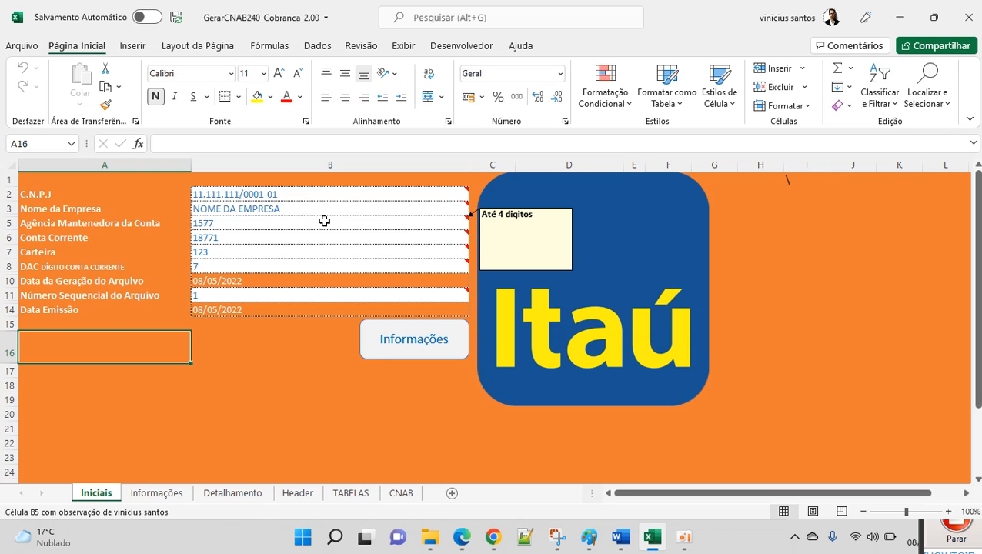
{"action": "mouse_move", "coordinate": [315, 239]}
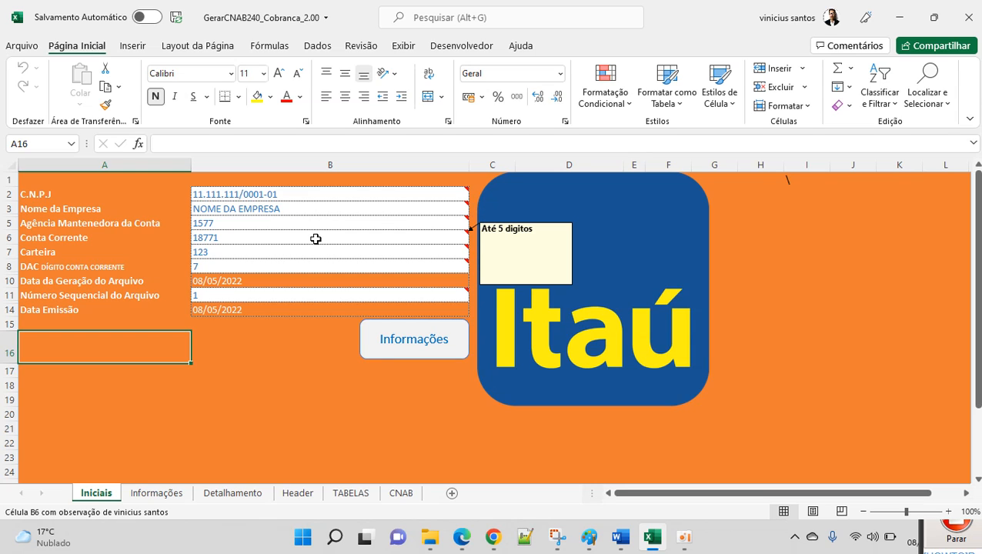
{"action": "mouse_move", "coordinate": [192, 252]}
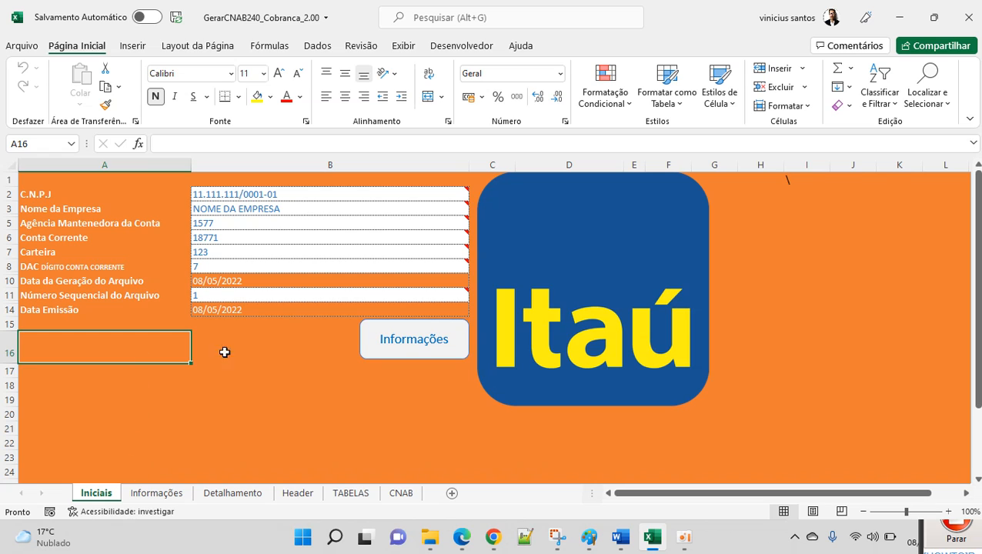
Go to the Informações sheet and enter 0 as the Nosso numero in the first data row.
{"action": "left_click", "coordinate": [411, 346]}
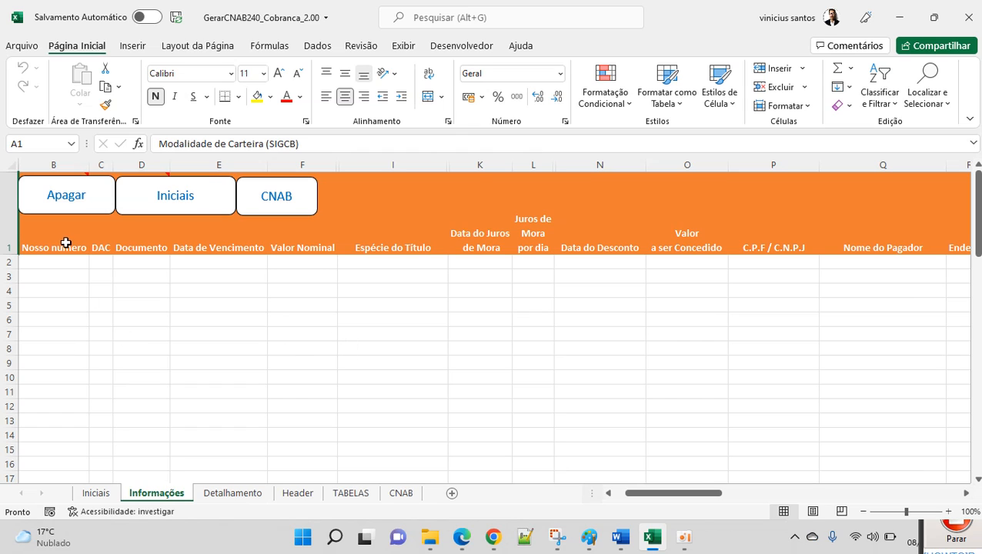
{"action": "mouse_move", "coordinate": [60, 239]}
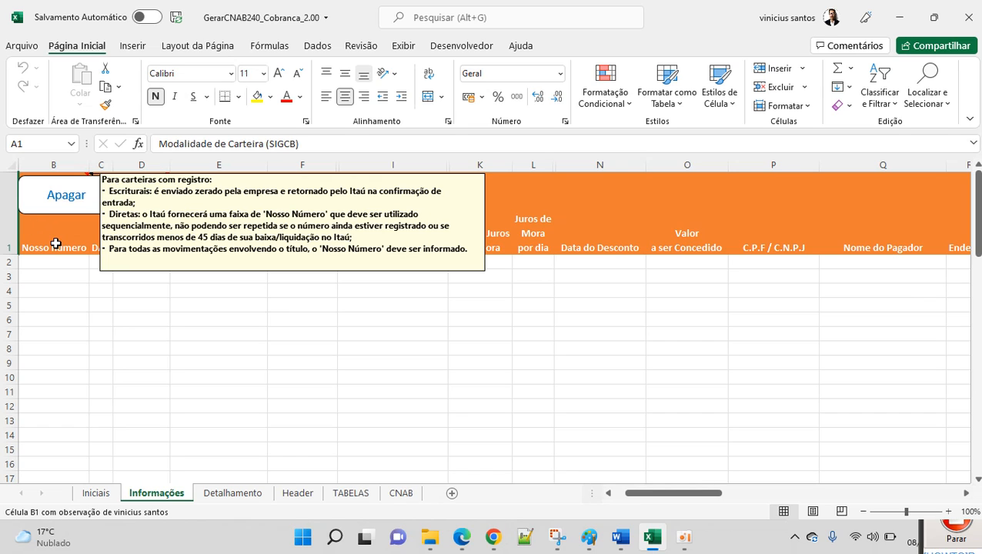
{"action": "left_click", "coordinate": [61, 260]}
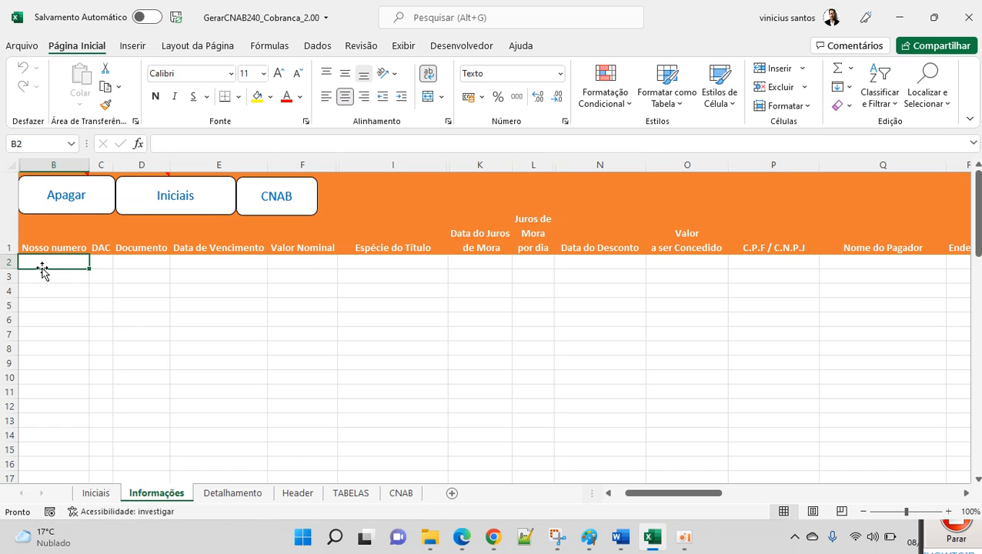
{"action": "type", "text": "0"}
{"action": "key", "text": "Tab"}
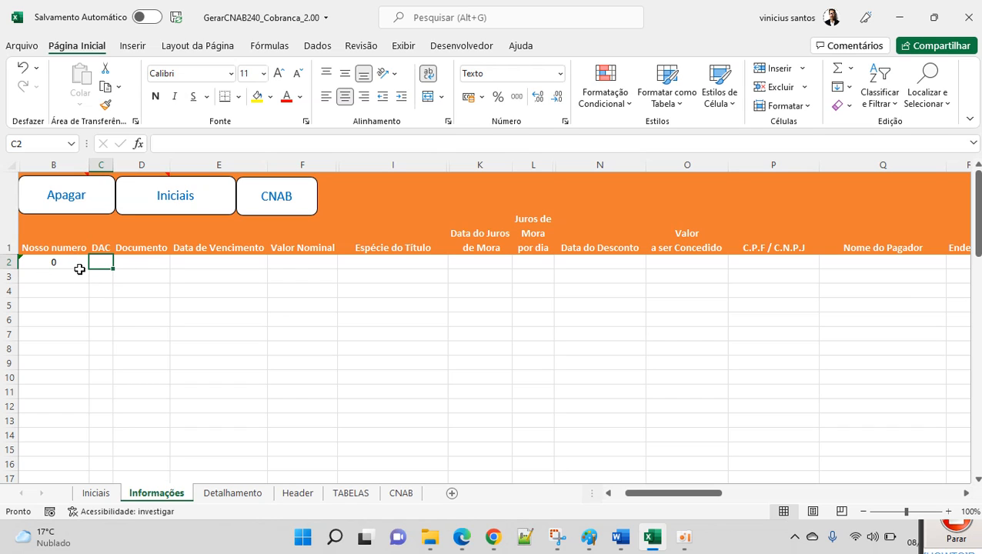
Leave DAC blank in row 2 and enter 123456 as the Documento.
{"action": "left_click_drag", "start_coordinate": [96, 256], "coordinate": [96, 256]}
{"action": "left_click", "coordinate": [98, 250]}
{"action": "left_click", "coordinate": [98, 260]}
{"action": "left_click", "coordinate": [137, 261]}
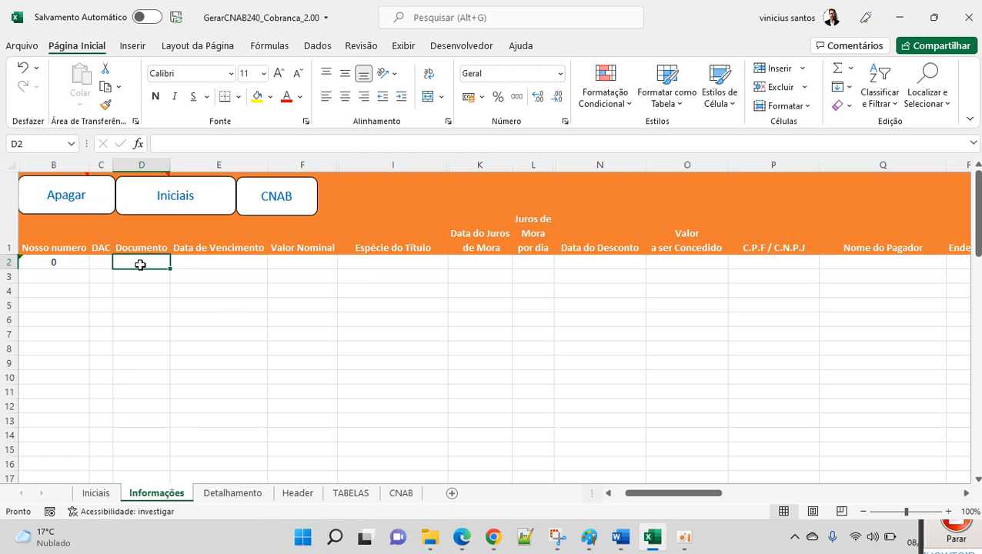
{"action": "mouse_move", "coordinate": [135, 243]}
{"action": "type", "text": "123456"}
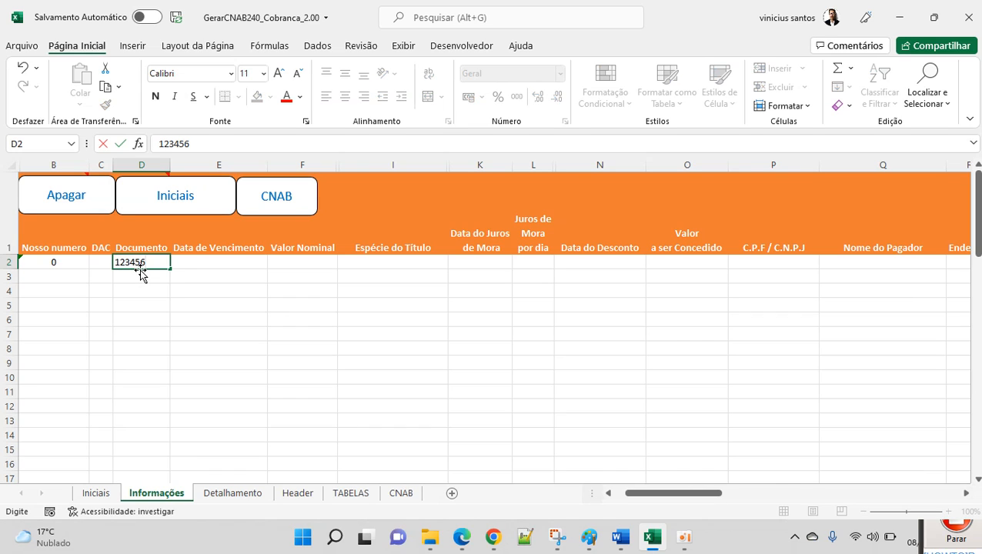
{"action": "key", "text": "Tab"}
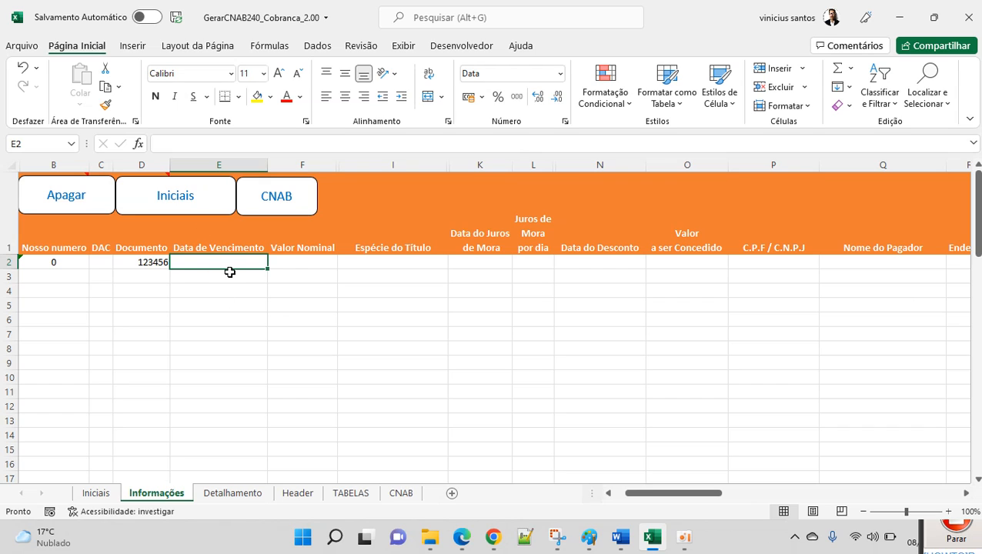
Set the Data de Vencimento in row 2 to 10/05/2022.
{"action": "type", "text": "0"}
{"action": "key", "text": "BackSpace"}
{"action": "type", "text": "10"}
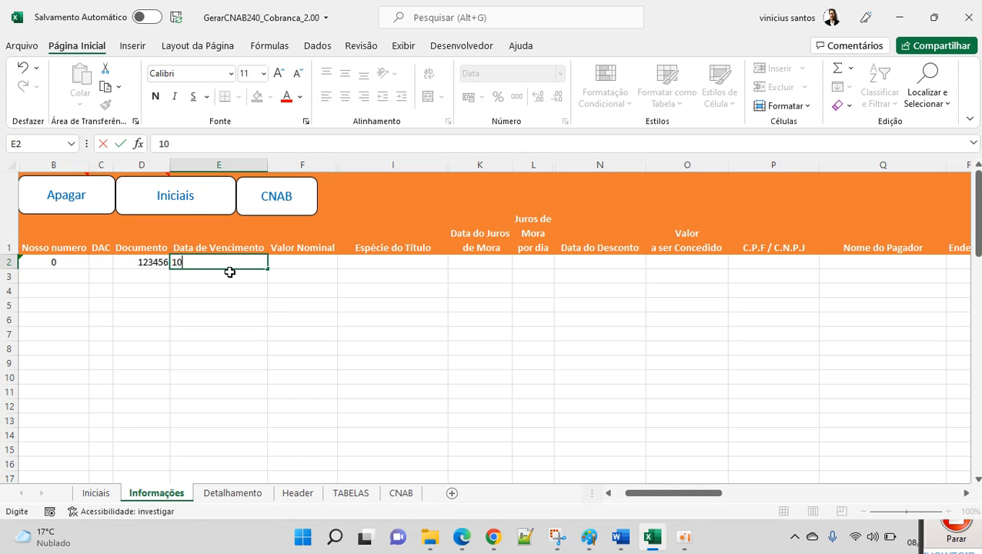
{"action": "type", "text": "/05/2022"}
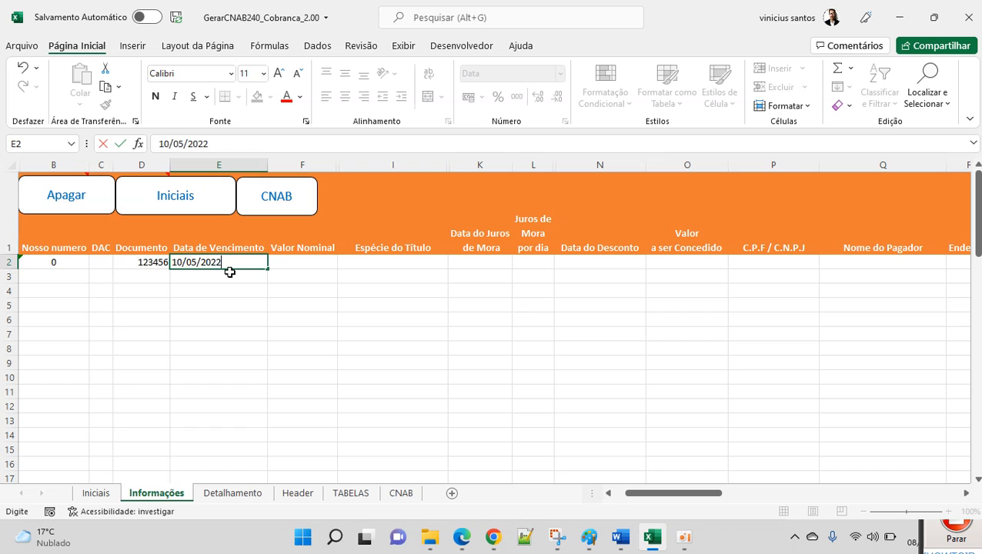
{"action": "key", "text": "Tab"}
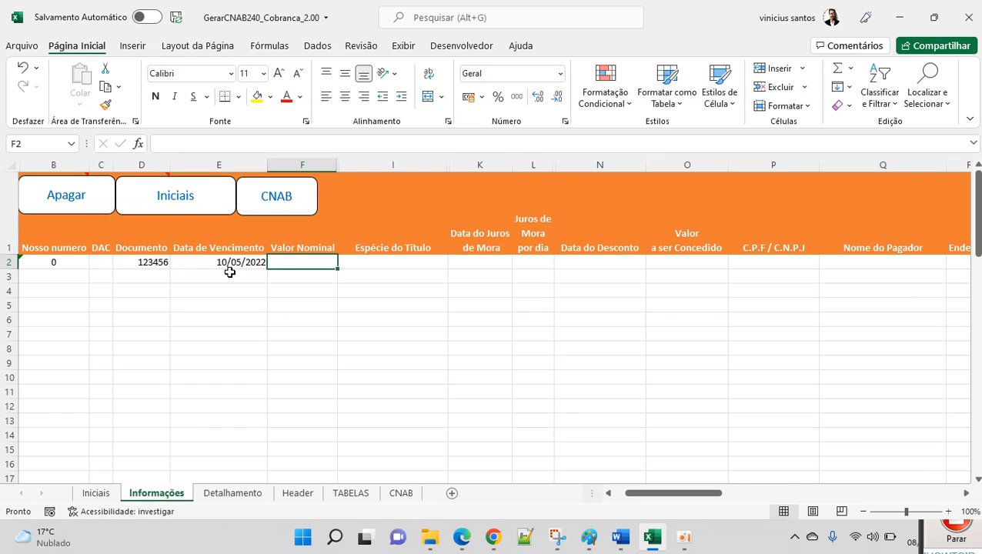
Enter 100,00 as the Valor Nominal in row 2.
{"action": "type", "text": "100"}
{"action": "key", "text": "Tab"}
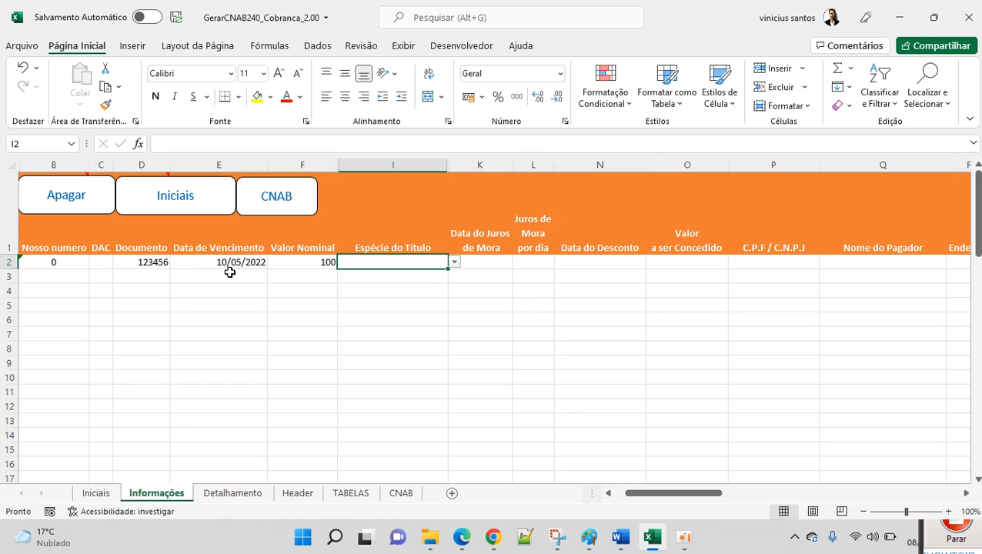
{"action": "left_click", "coordinate": [279, 260]}
{"action": "type", "text": "100,00"}
{"action": "key", "text": "Tab"}
{"action": "left_click", "coordinate": [281, 262]}
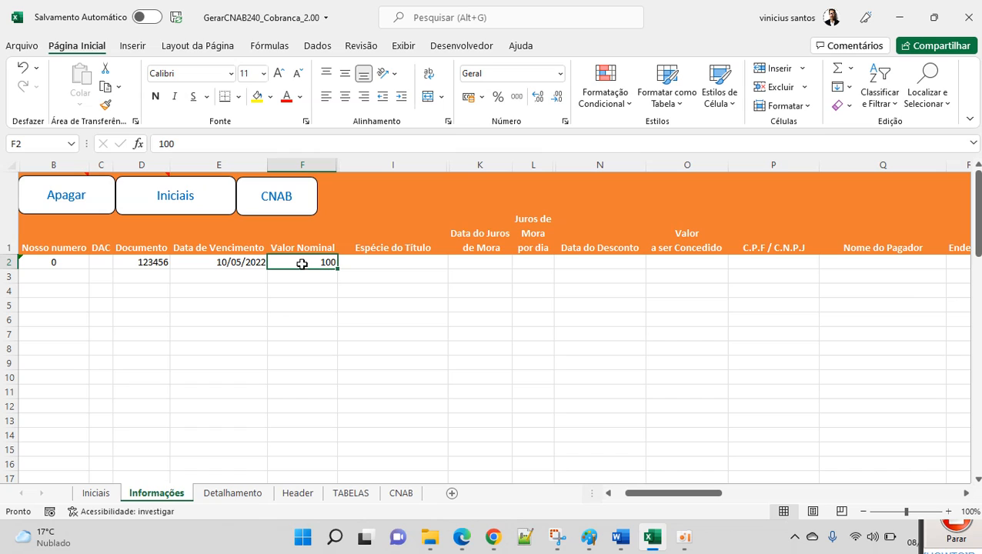
Choose DUPLICATA MERCANTIL as the Espécie do Título in row 2.
{"action": "left_click", "coordinate": [357, 262]}
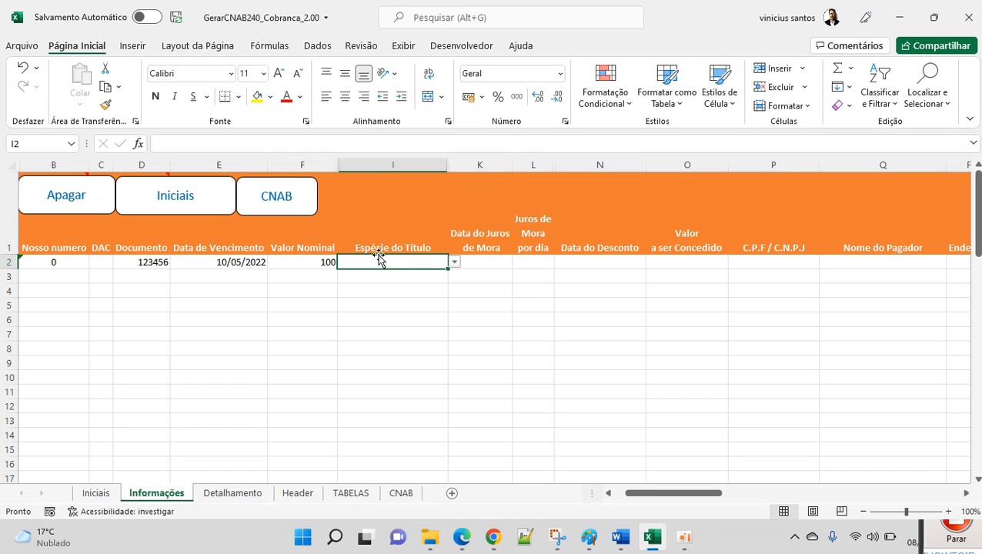
{"action": "left_click", "coordinate": [455, 262]}
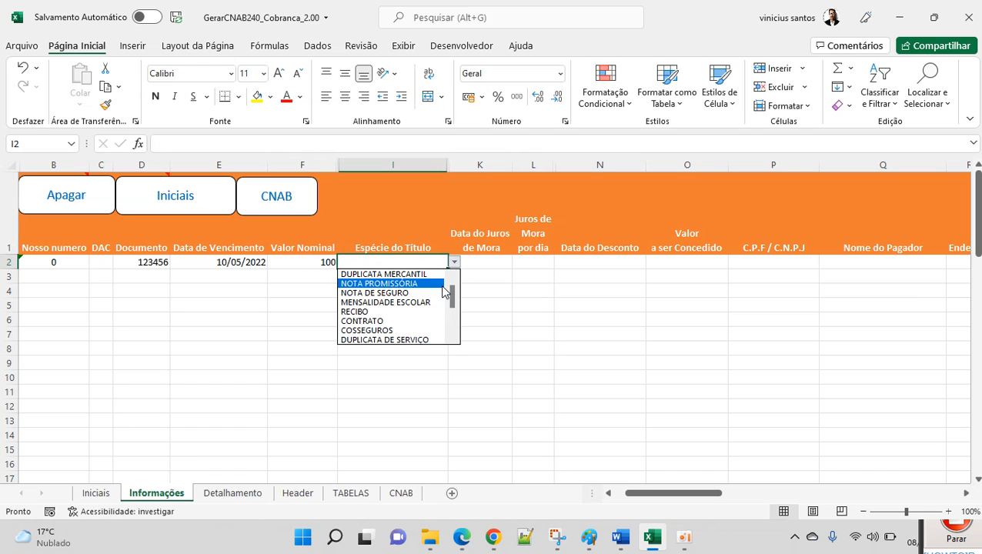
{"action": "left_click", "coordinate": [385, 275]}
{"action": "left_click", "coordinate": [479, 263]}
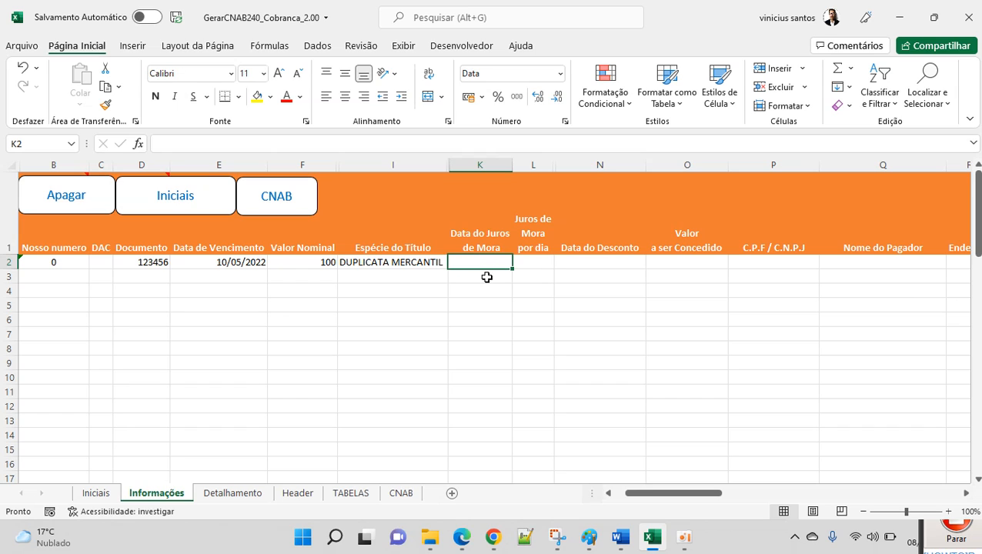
Set the Data do Juros de Mora to 12/05/2022 and the Juros de Mora por dia to 1,50 in row 2.
{"action": "type", "text": "12/05"}
{"action": "key", "text": "BackSpace"}
{"action": "type", "text": "/2022"}
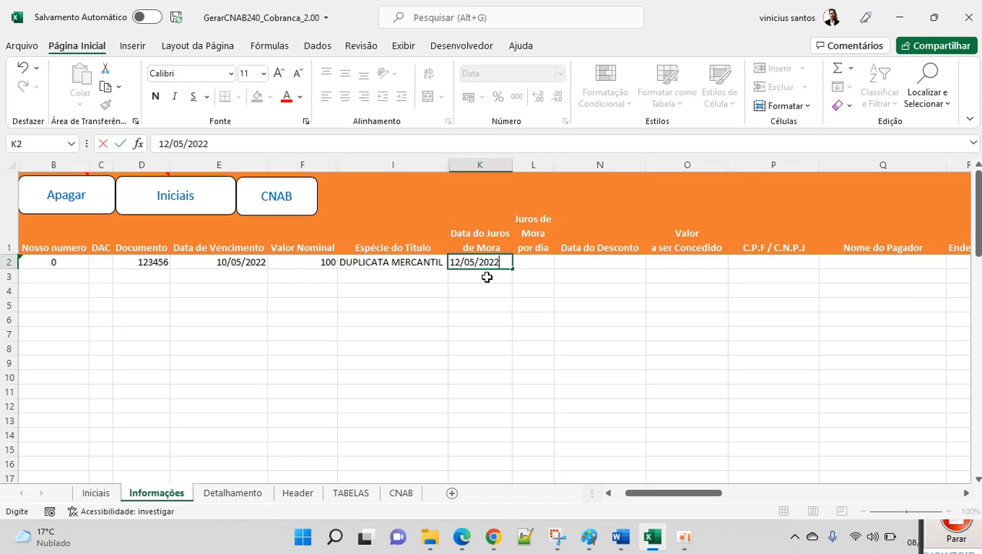
{"action": "key", "text": "Tab"}
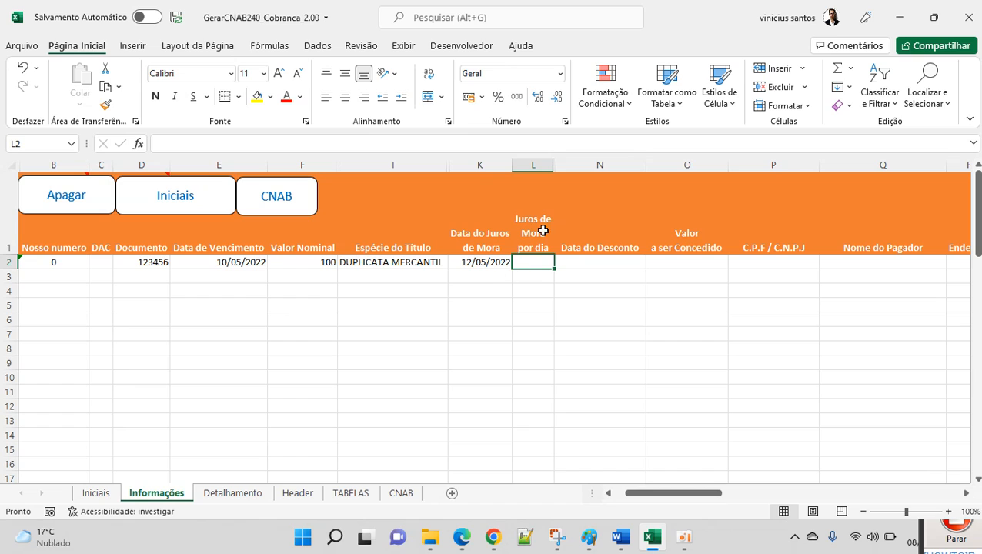
{"action": "type", "text": "1,50"}
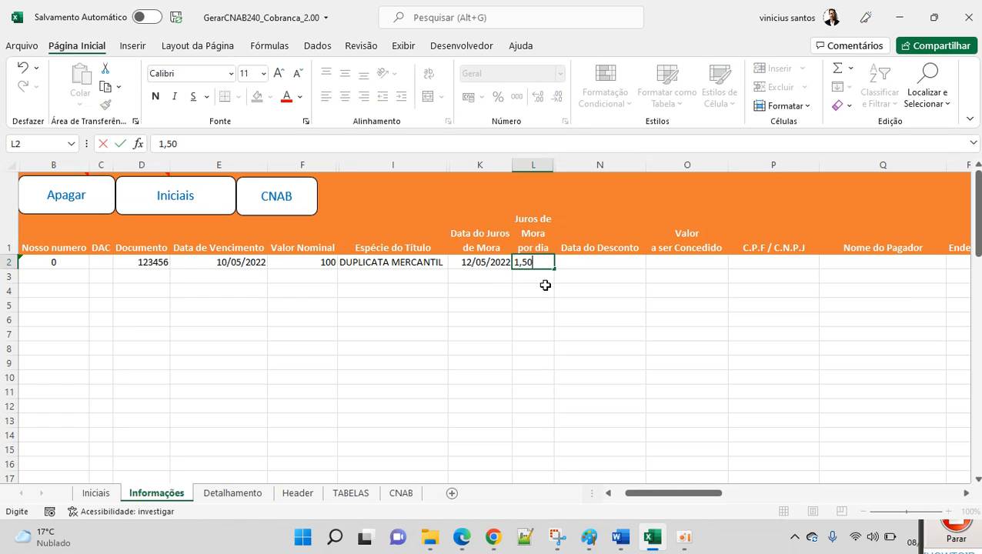
{"action": "key", "text": "Tab"}
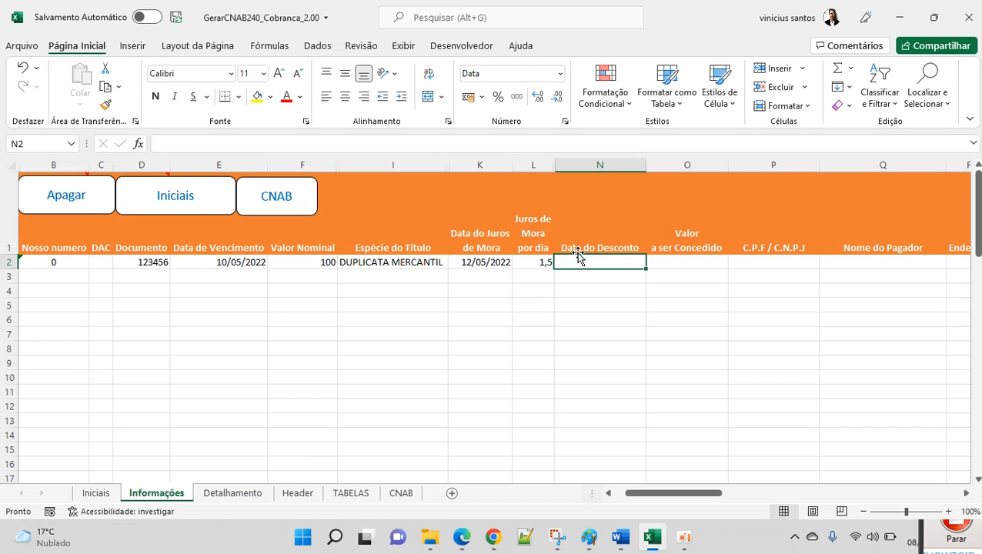
Leave Data do Desconto and Valor a ser Concedido blank in row 2, and enter the payer's CPF and name.
{"action": "left_click", "coordinate": [667, 263]}
{"action": "left_click", "coordinate": [626, 262]}
{"action": "left_click", "coordinate": [662, 262]}
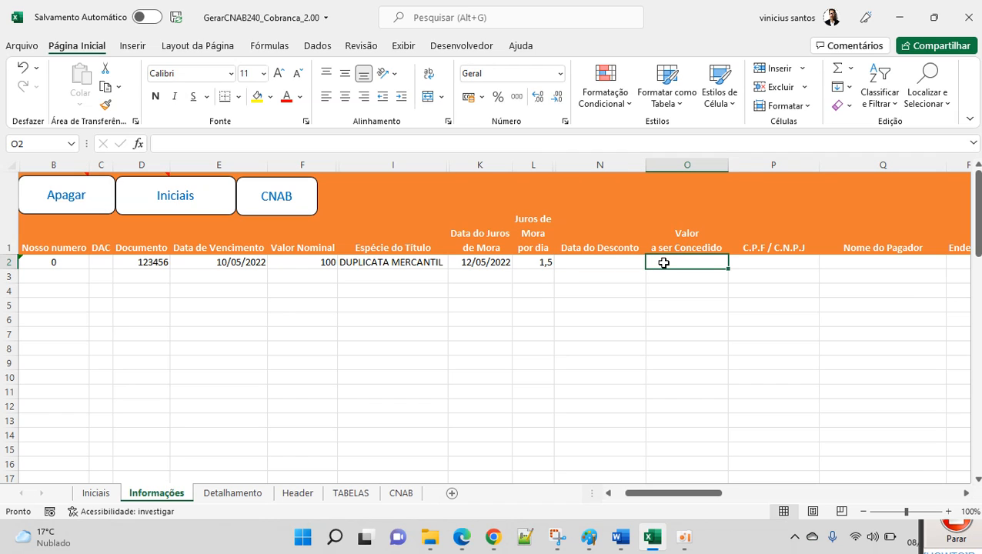
{"action": "left_click", "coordinate": [754, 263]}
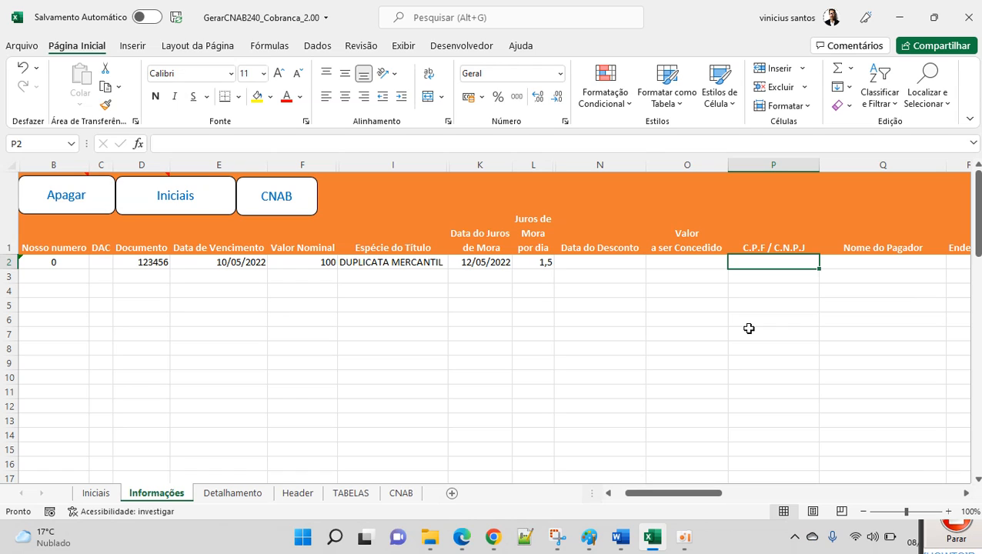
{"action": "type", "text": "11.11"}
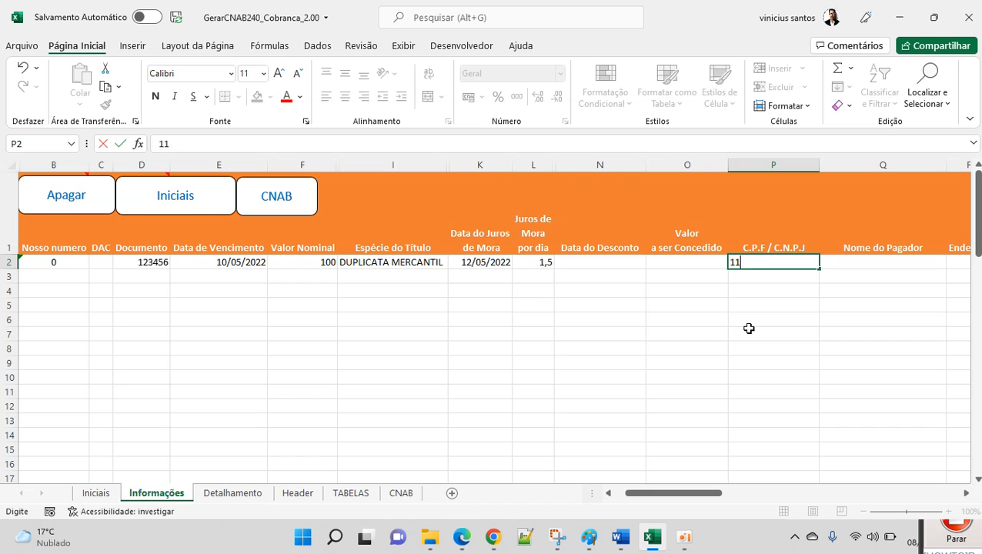
{"action": "type", "text": ".111.111-01"}
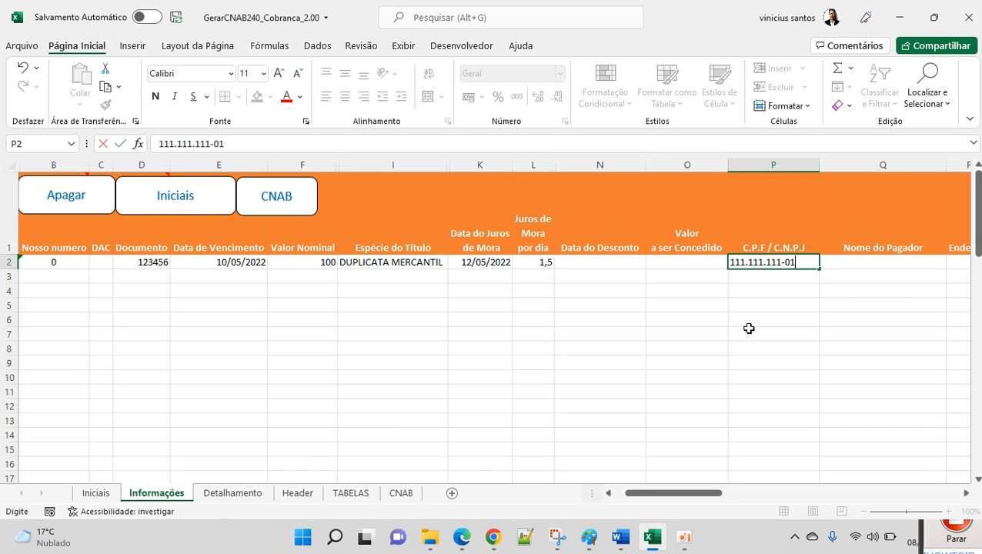
{"action": "key", "text": "Tab"}
{"action": "type", "text": "v"}
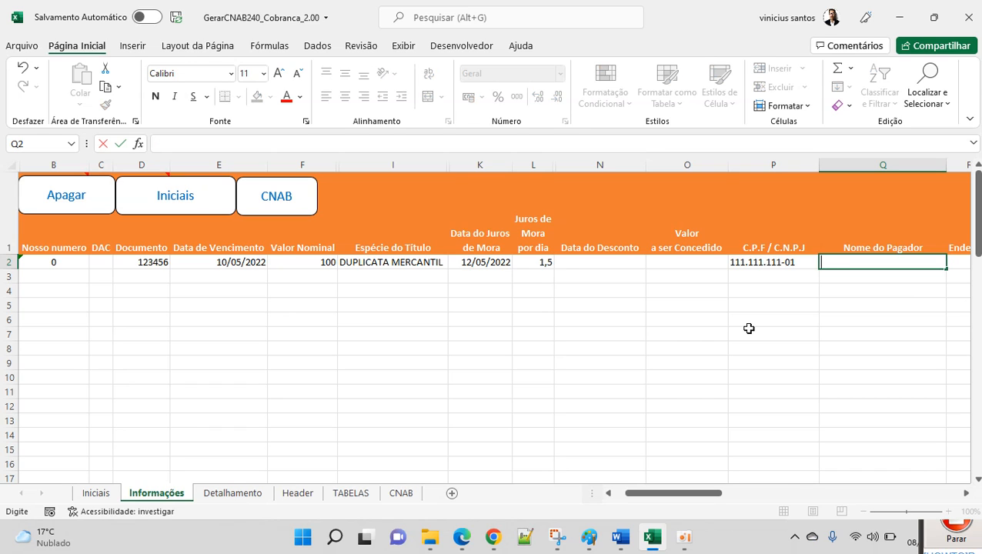
{"action": "type", "text": "INICIUS"}
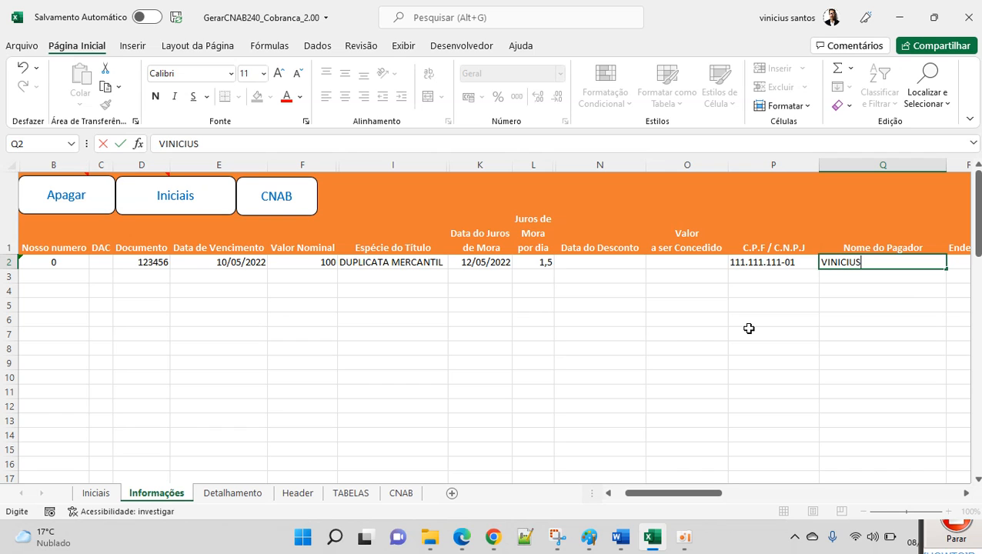
{"action": "key", "text": "Tab"}
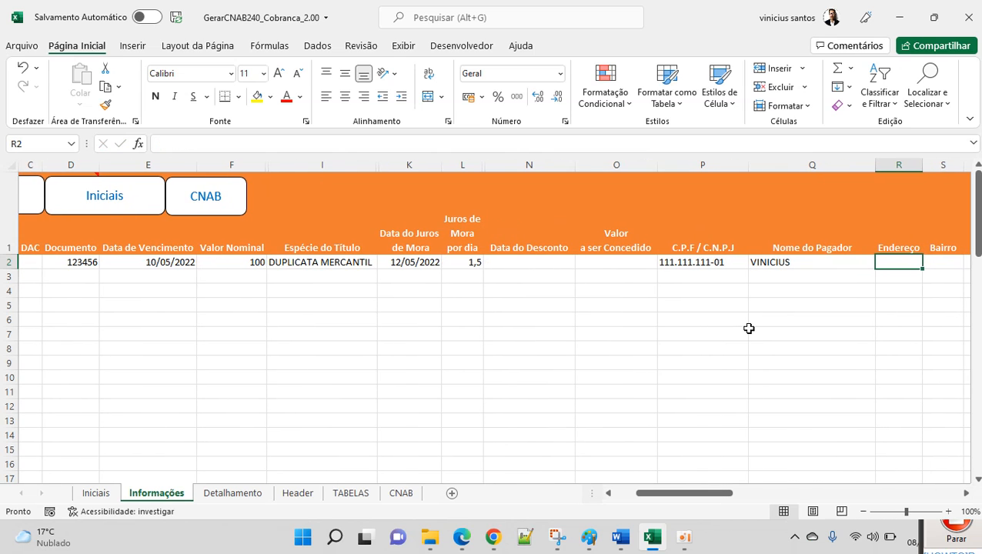
Fill in the payer's street address, neighbourhood and postal code (Endereço, Bairro, CEP) in row 2.
{"action": "type", "text": "RUA"}
{"action": "key", "text": "Tab"}
{"action": "type", "text": "C"}
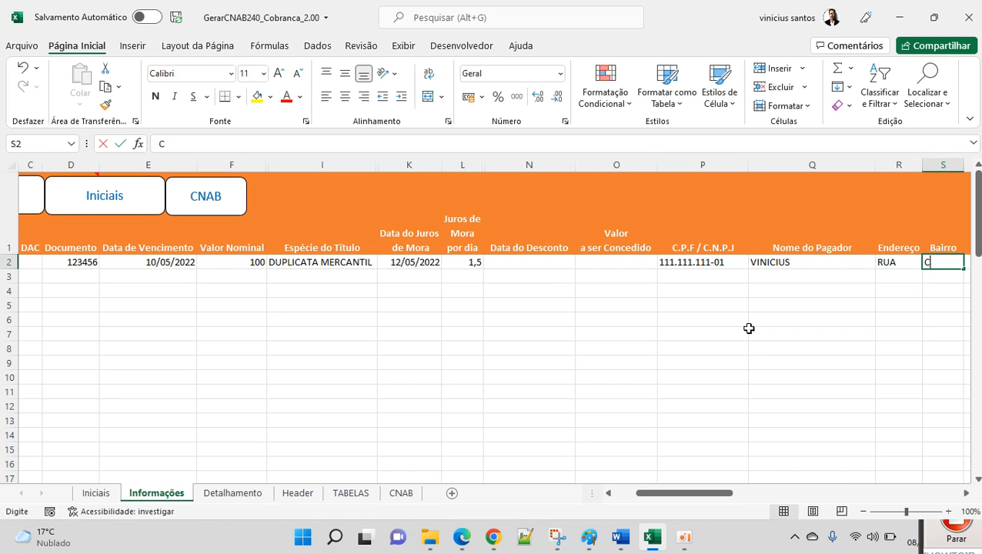
{"action": "type", "text": "ENTRO"}
{"action": "key", "text": "Tab"}
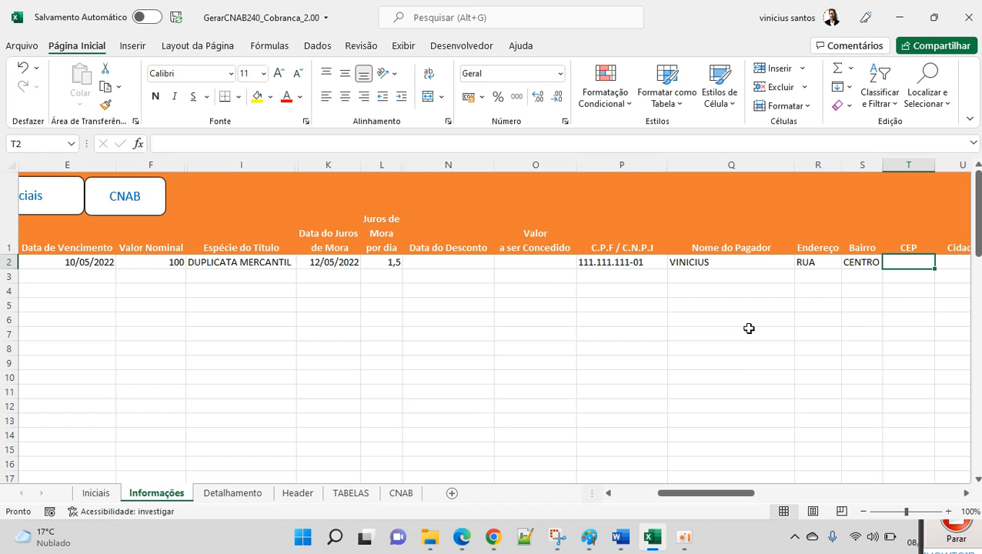
{"action": "type", "text": "11.111"}
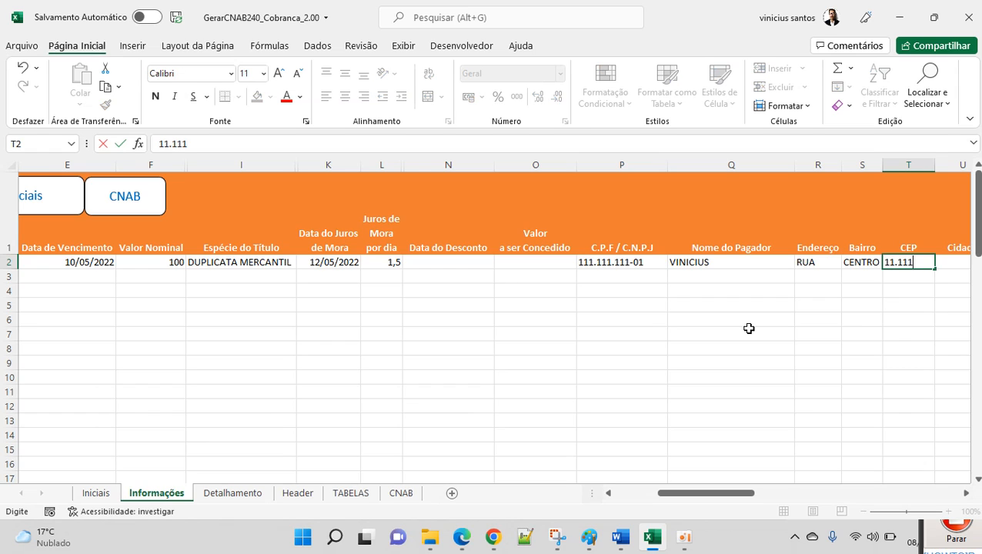
{"action": "type", "text": "-010"}
{"action": "key", "text": "Tab"}
Enter SAO PAULO without the accent as the Cidade and SP as the UF in row 2.
{"action": "type", "text": "SÃO"}
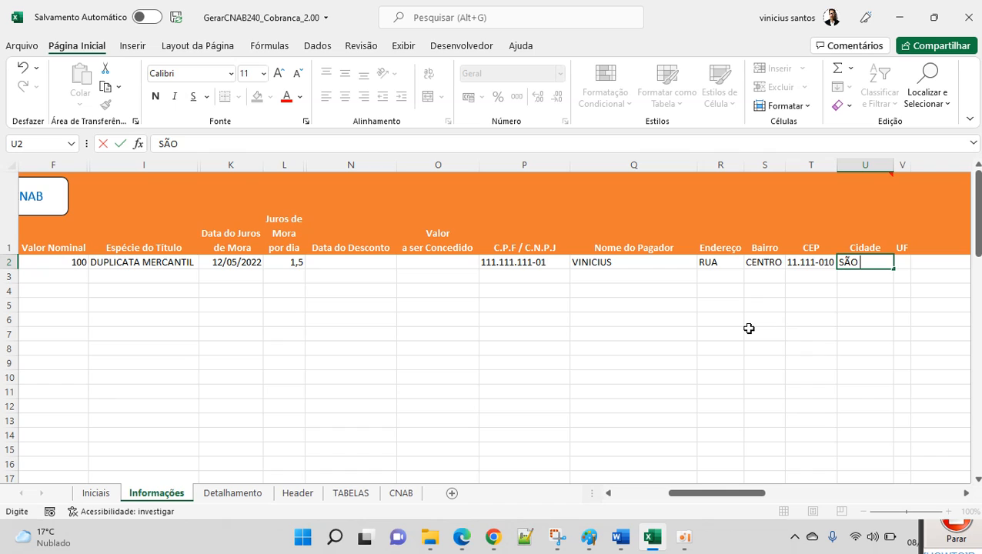
{"action": "key", "text": "BackSpace"}
{"action": "key", "text": "BackSpace"}
{"action": "key", "text": "BackSpace"}
{"action": "type", "text": "AO PAULO"}
{"action": "key", "text": "Tab"}
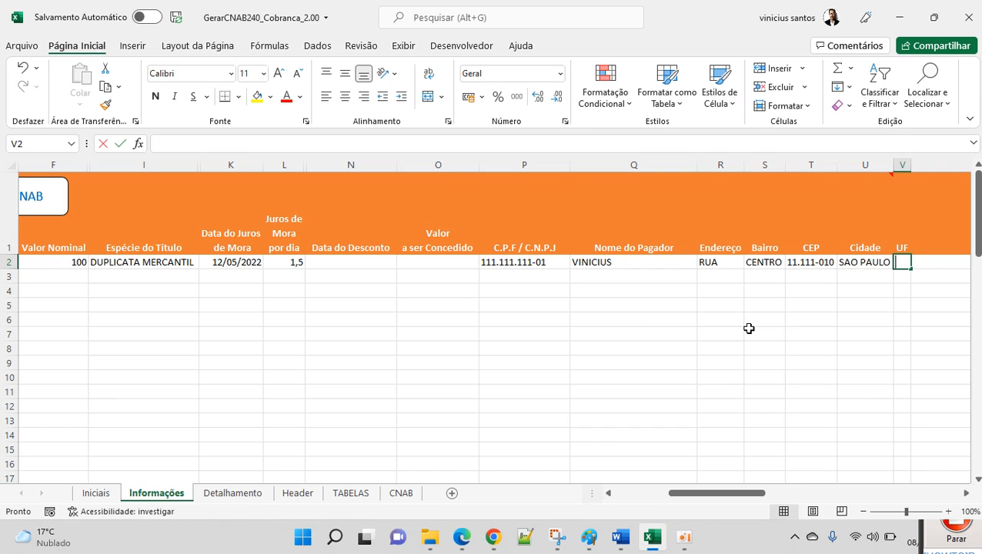
{"action": "type", "text": "SP"}
{"action": "key", "text": "Return"}
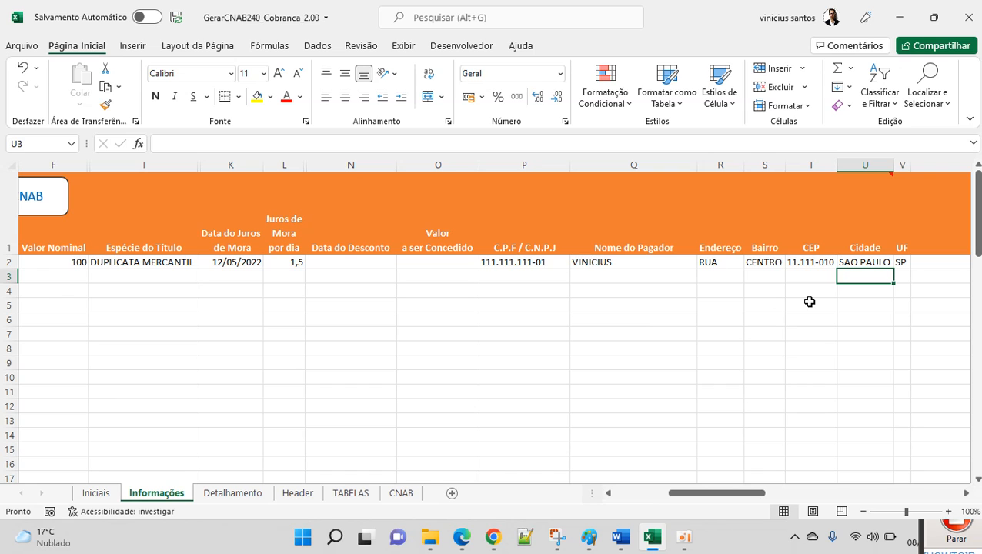
Run the CNAB generation for the completed title row on the Informações sheet.
{"action": "left_click_drag", "start_coordinate": [752, 497], "coordinate": [668, 497]}
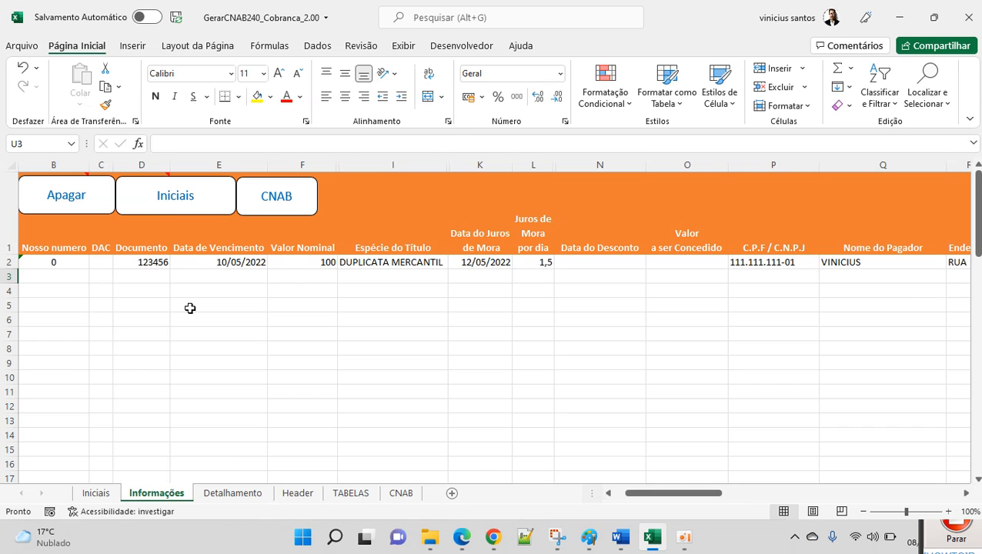
{"action": "left_click", "coordinate": [276, 204]}
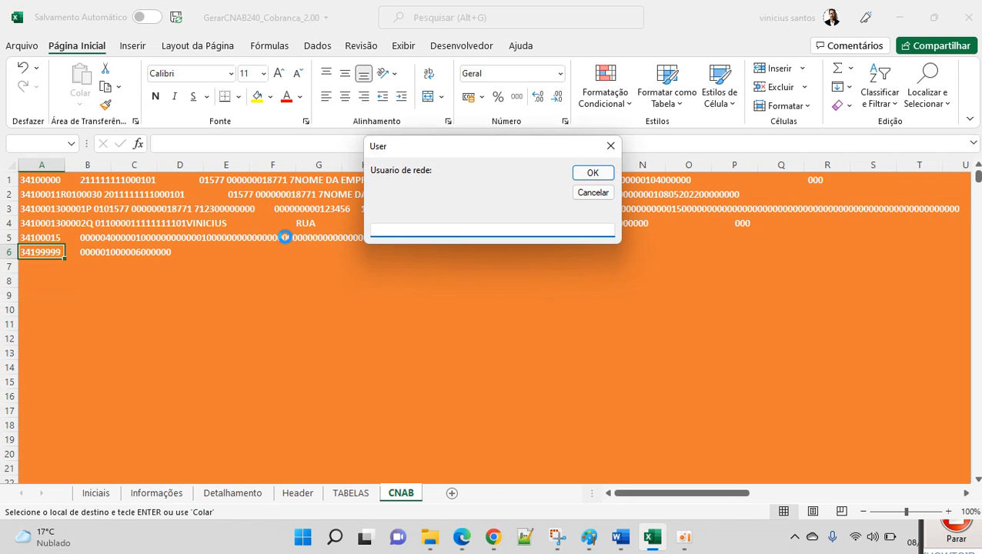
{"action": "type", "text": "VINI"}
{"action": "key", "text": "BackSpace"}
{"action": "key", "text": "BackSpace"}
{"action": "key", "text": "BackSpace"}
{"action": "key", "text": "BackSpace"}
{"action": "key", "text": "BackSpace"}
{"action": "key", "text": "BackSpace"}
{"action": "key", "text": "BackSpace"}
Switch to File Explorer and look up the Windows user folder name inside Usuários on drive C:.
{"action": "left_click", "coordinate": [436, 543]}
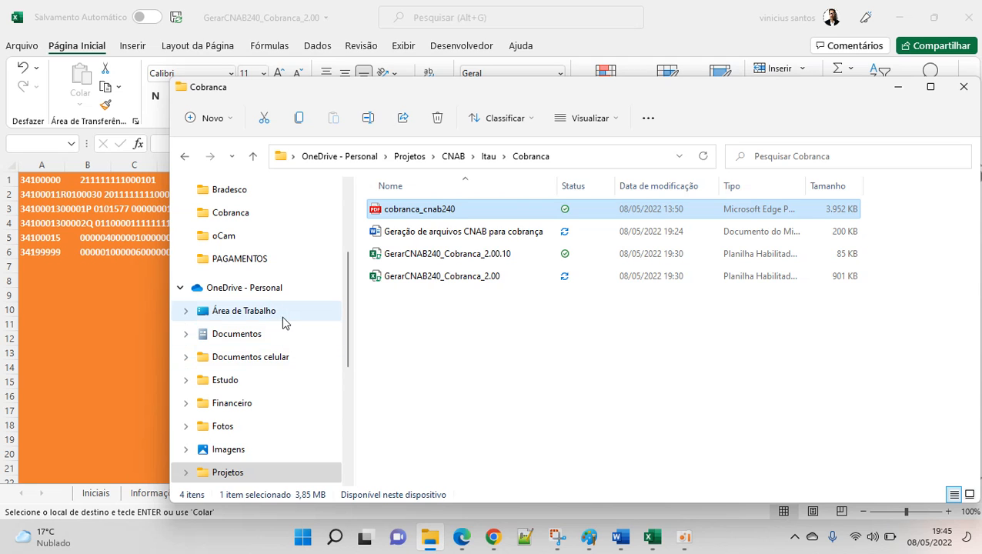
{"action": "left_click_drag", "start_coordinate": [347, 331], "coordinate": [350, 396]}
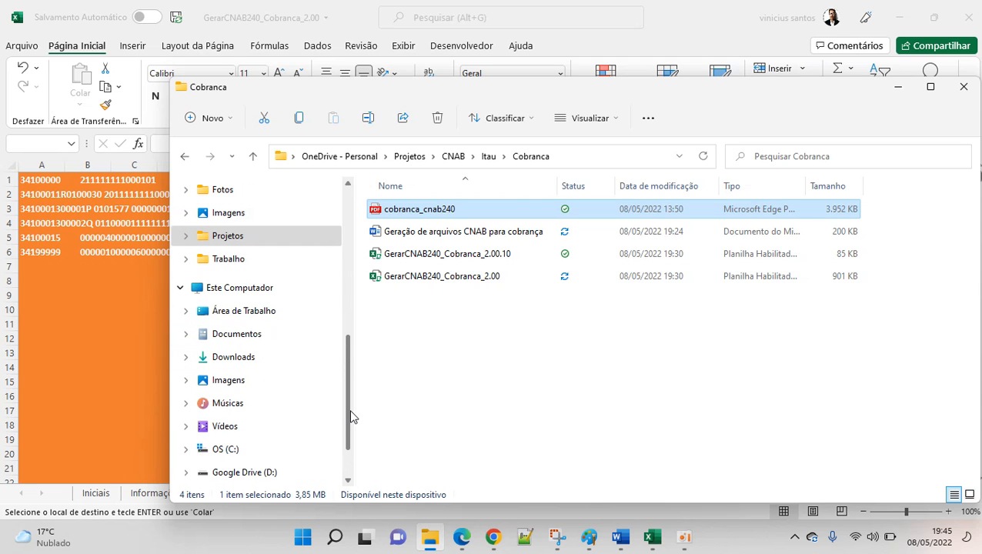
{"action": "left_click", "coordinate": [262, 298]}
{"action": "left_click", "coordinate": [418, 338]}
{"action": "double_click", "coordinate": [418, 338]}
{"action": "left_click", "coordinate": [408, 390]}
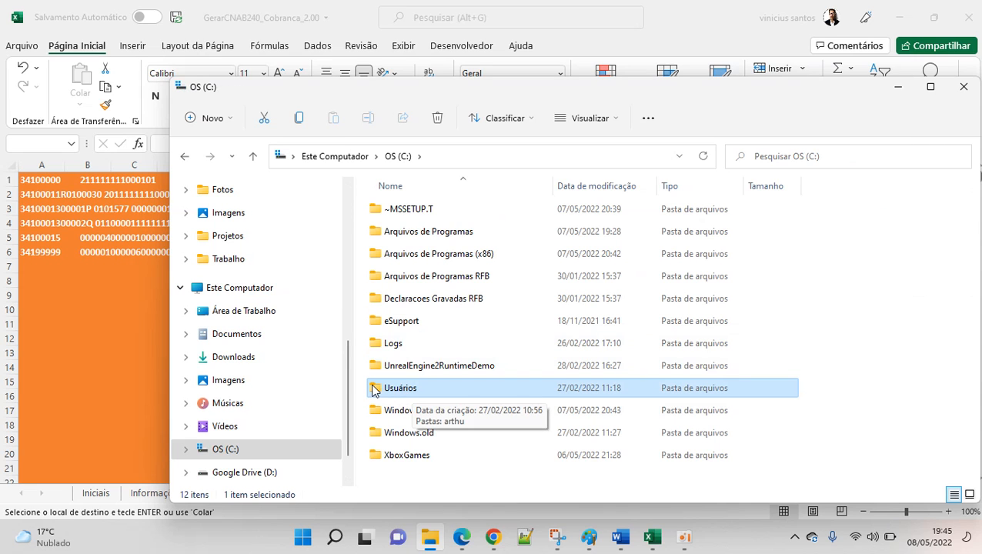
{"action": "double_click", "coordinate": [376, 390]}
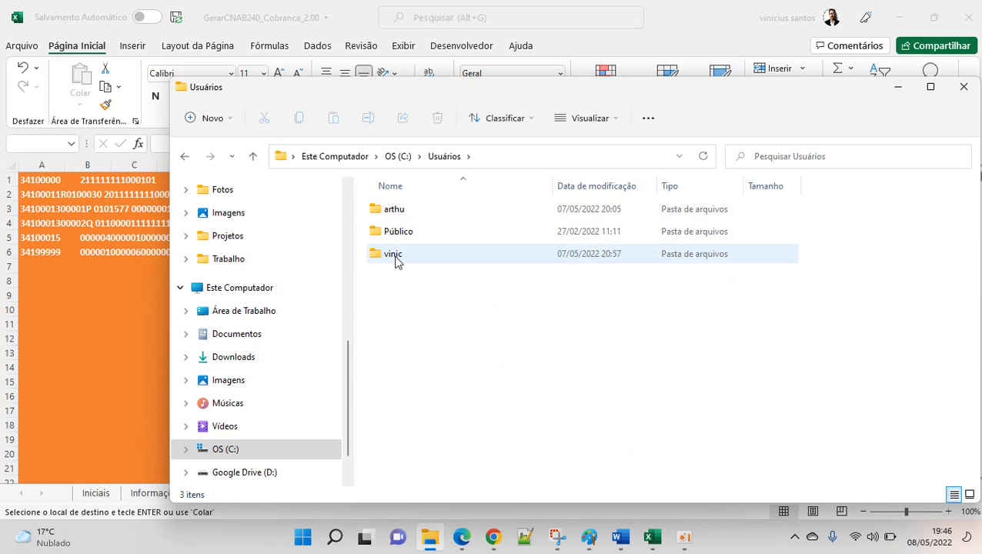
Back in Excel, enter the network user name and save the remittance file as TesteCOBItau005.
{"action": "left_click", "coordinate": [109, 325]}
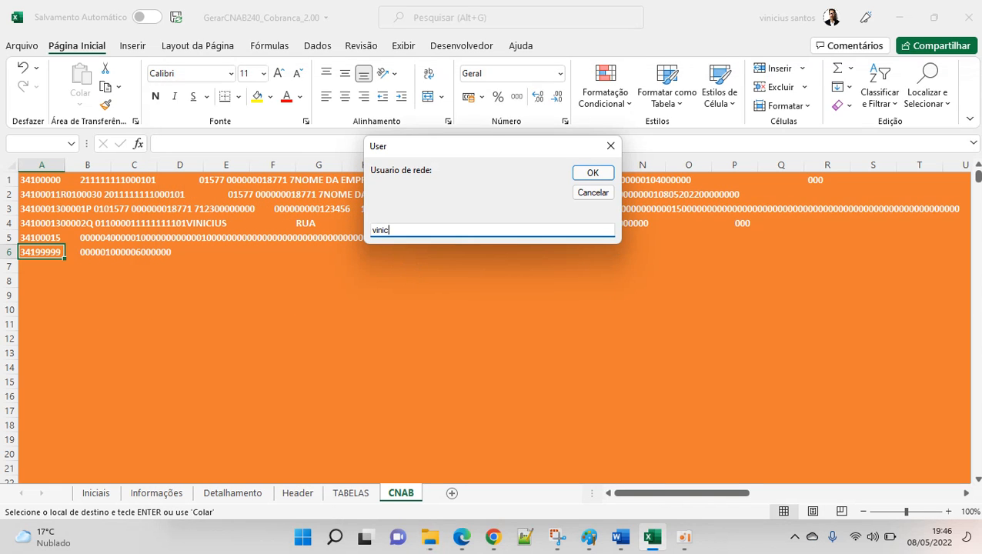
{"action": "type", "text": "vinic"}
{"action": "key", "text": "Return"}
{"action": "type", "text": "TEs"}
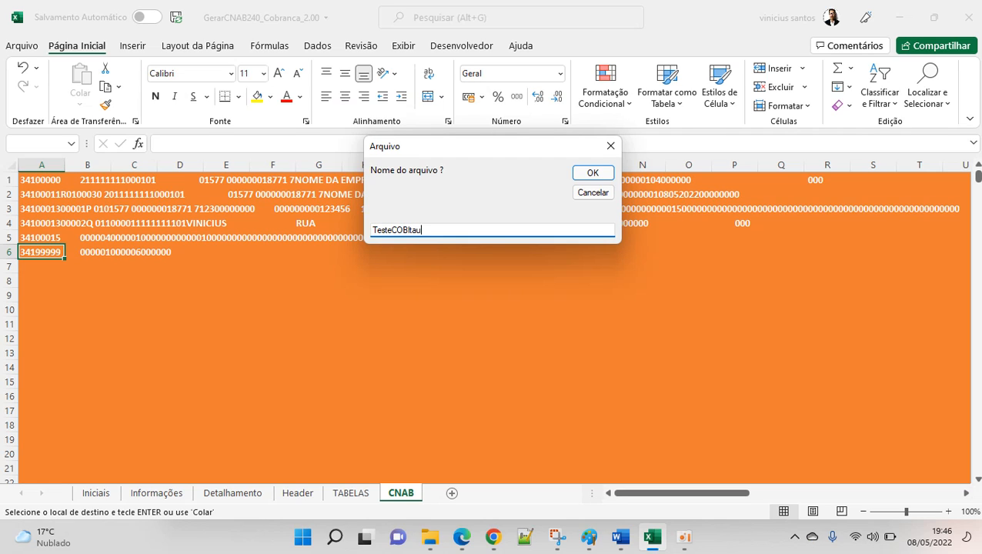
{"action": "key", "text": "Return"}
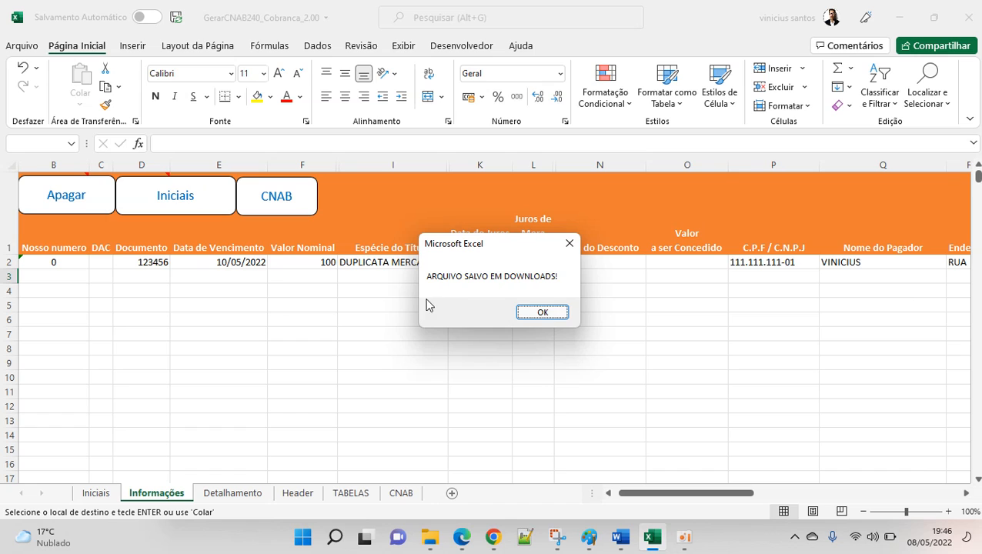
{"action": "left_click", "coordinate": [539, 312]}
Switch to File Explorer and open the TesteCOBItau005 text file from the user's Downloads folder.
{"action": "left_click", "coordinate": [431, 537]}
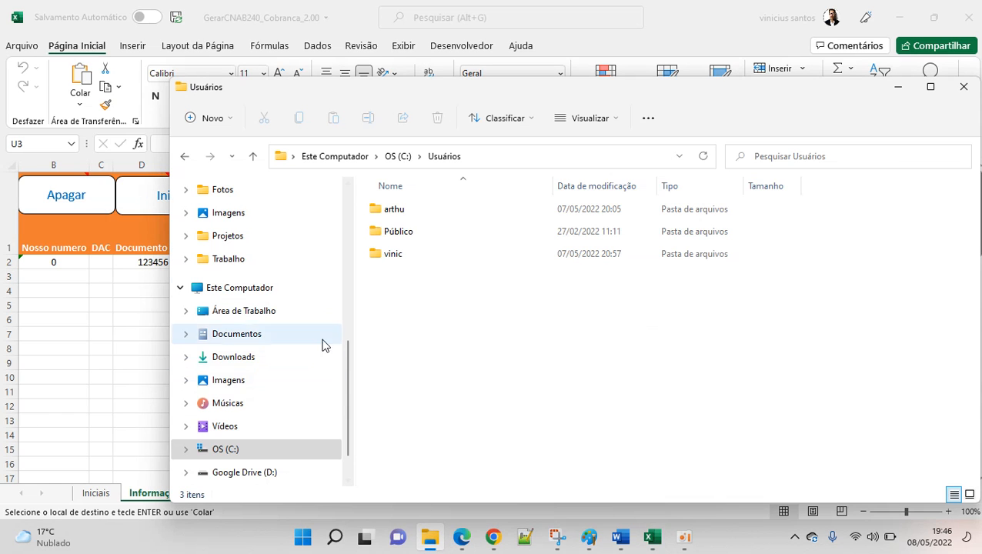
{"action": "double_click", "coordinate": [374, 259]}
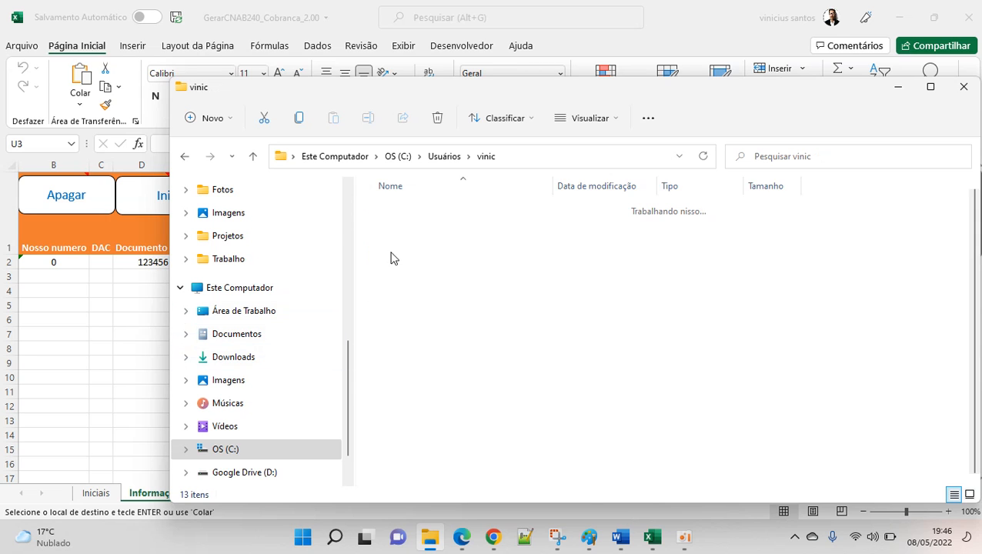
{"action": "double_click", "coordinate": [402, 298]}
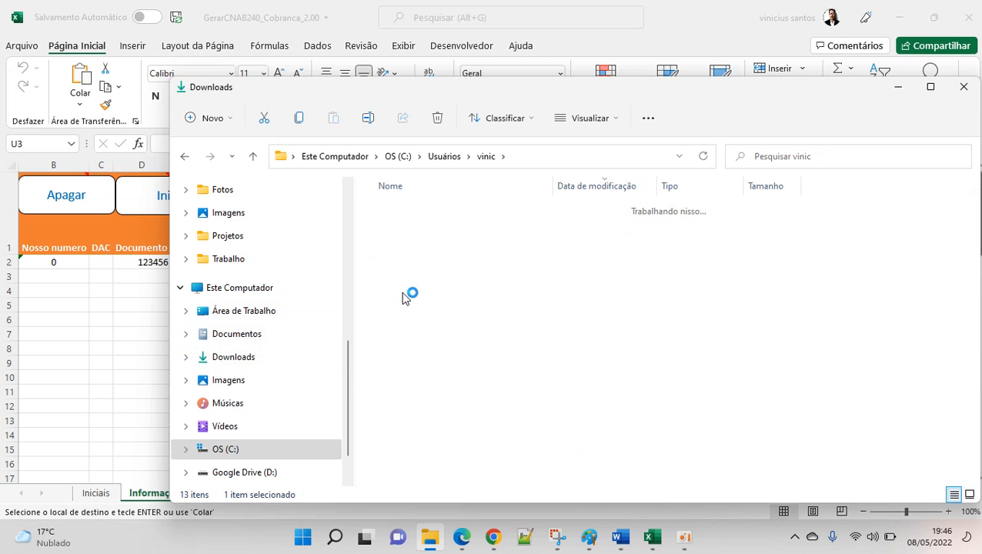
{"action": "left_click", "coordinate": [393, 236]}
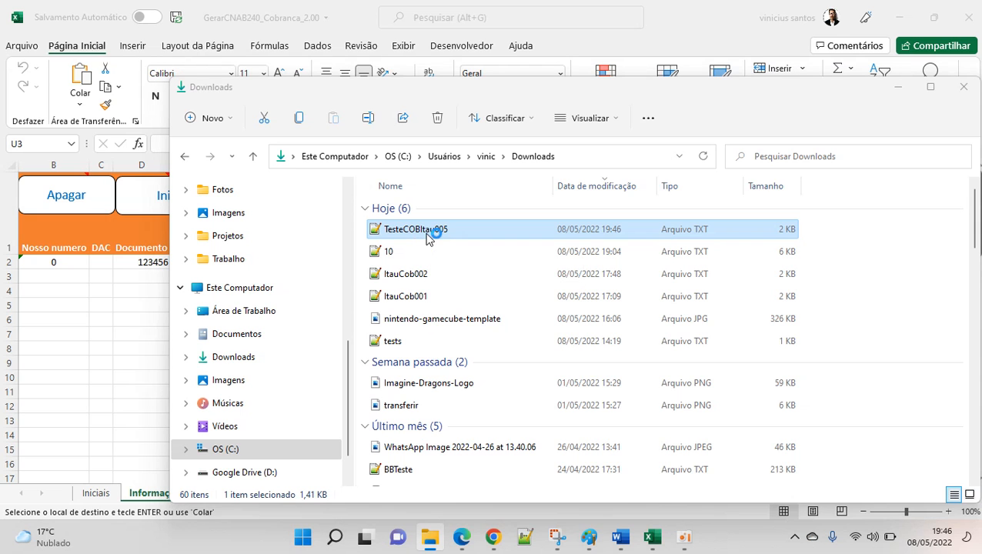
{"action": "double_click", "coordinate": [427, 237]}
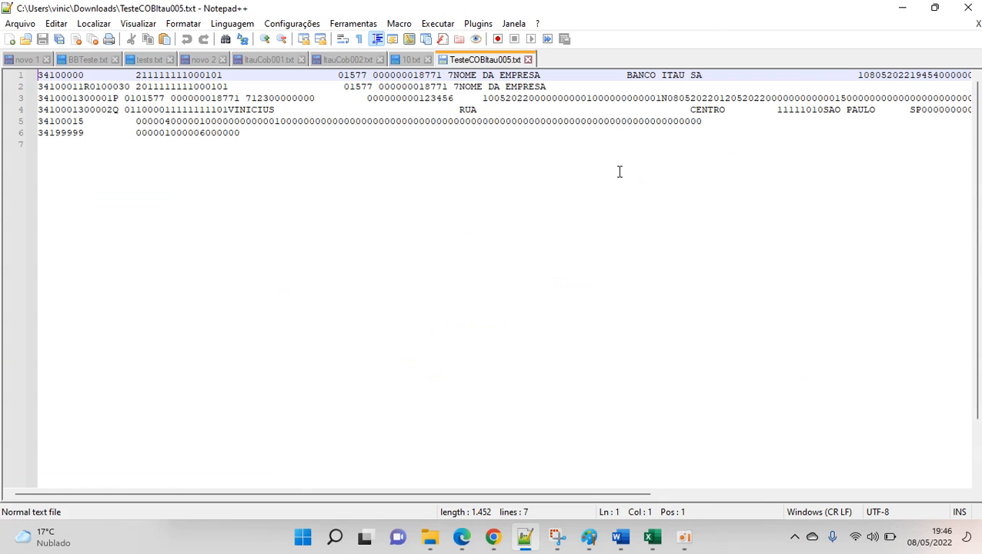
Examine the generated CNAB records across their full line width, including the payer and title lines.
{"action": "key", "text": "ctrl+a"}
{"action": "left_click_drag", "start_coordinate": [547, 493], "coordinate": [881, 494]}
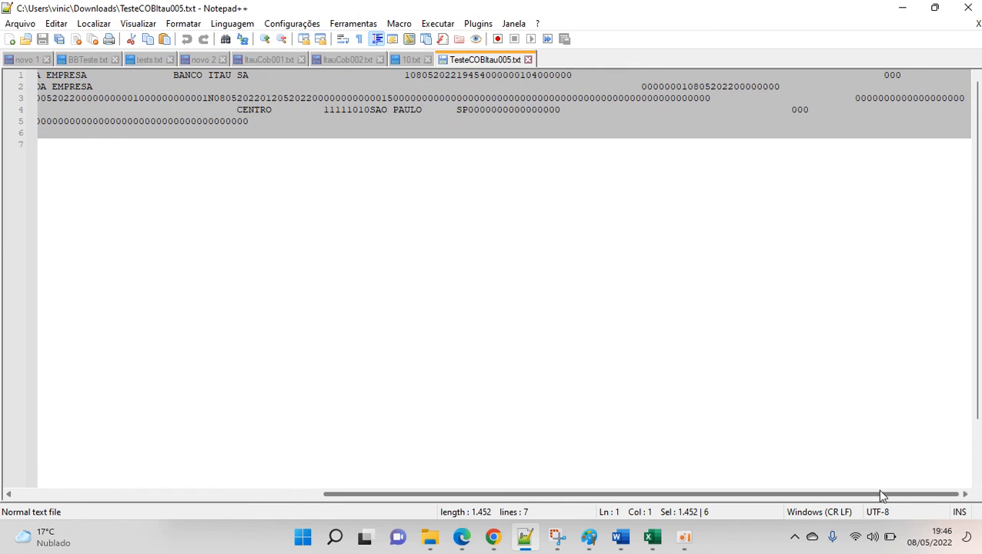
{"action": "double_click", "coordinate": [965, 495]}
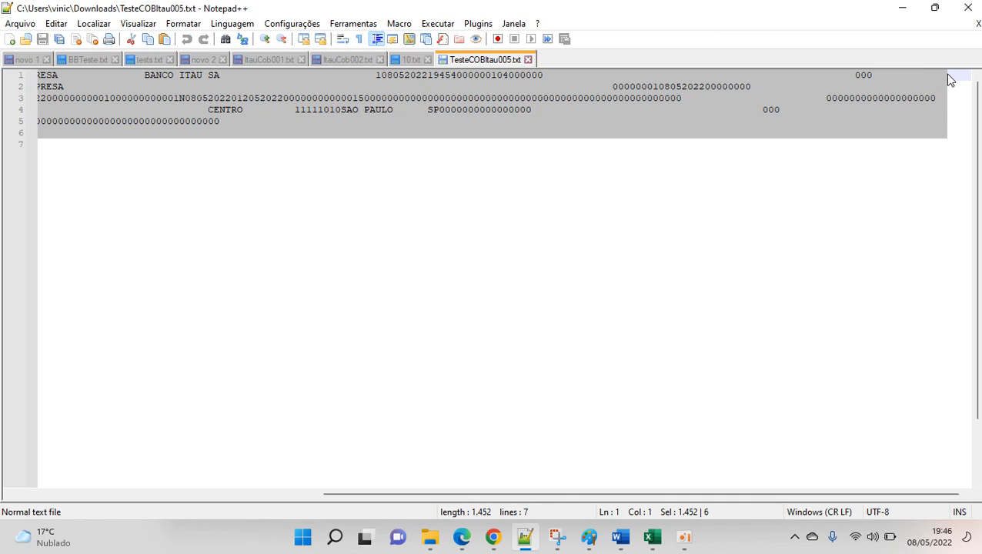
{"action": "left_click_drag", "start_coordinate": [888, 492], "coordinate": [508, 500]}
{"action": "left_click", "coordinate": [264, 110]}
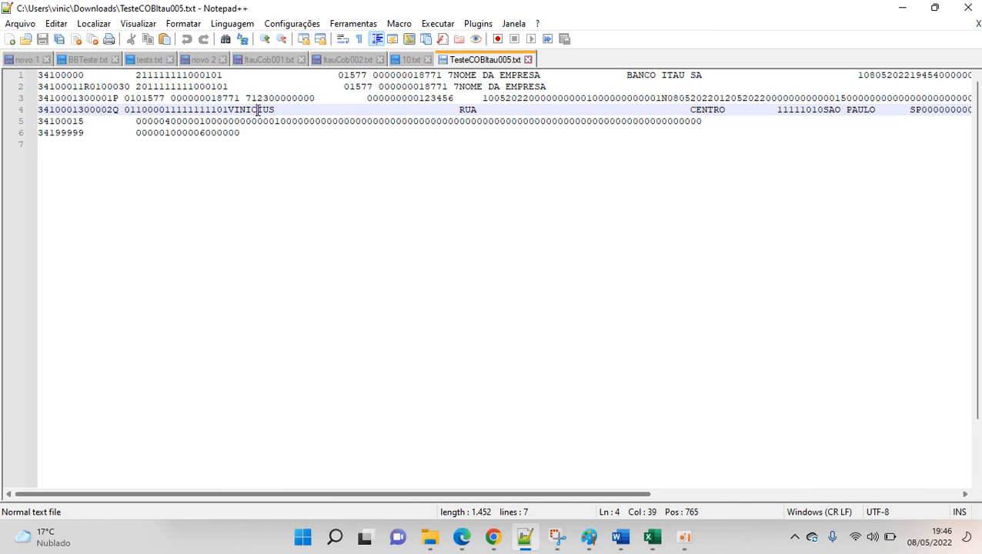
{"action": "left_click", "coordinate": [123, 97]}
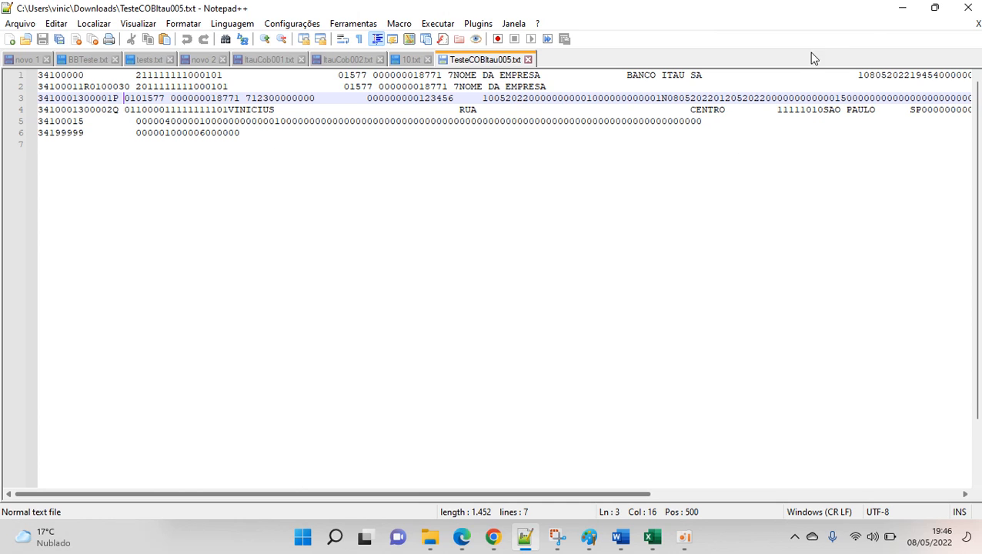
Minimize the remittance text file and return to the billing spreadsheet in Excel.
{"action": "left_click", "coordinate": [901, 9]}
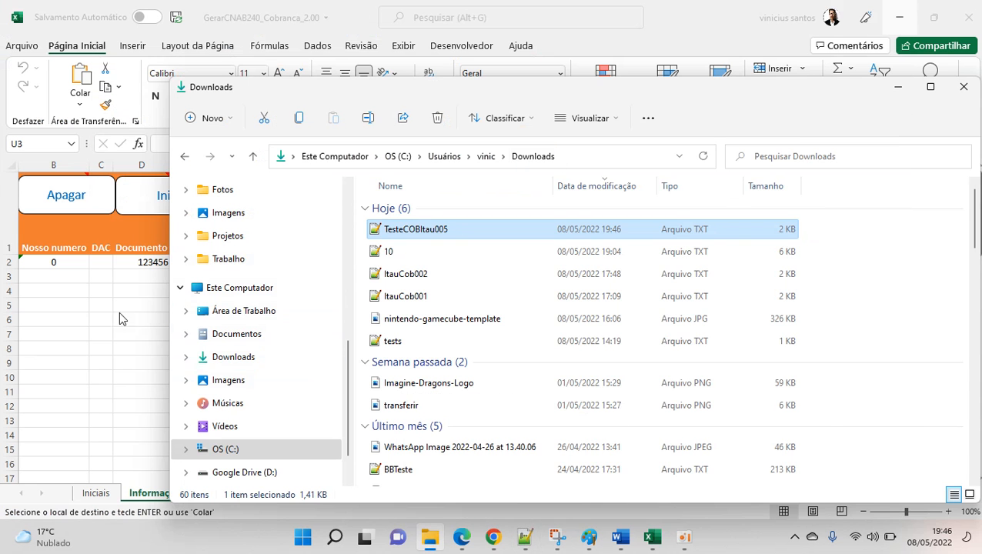
{"action": "left_click", "coordinate": [127, 334]}
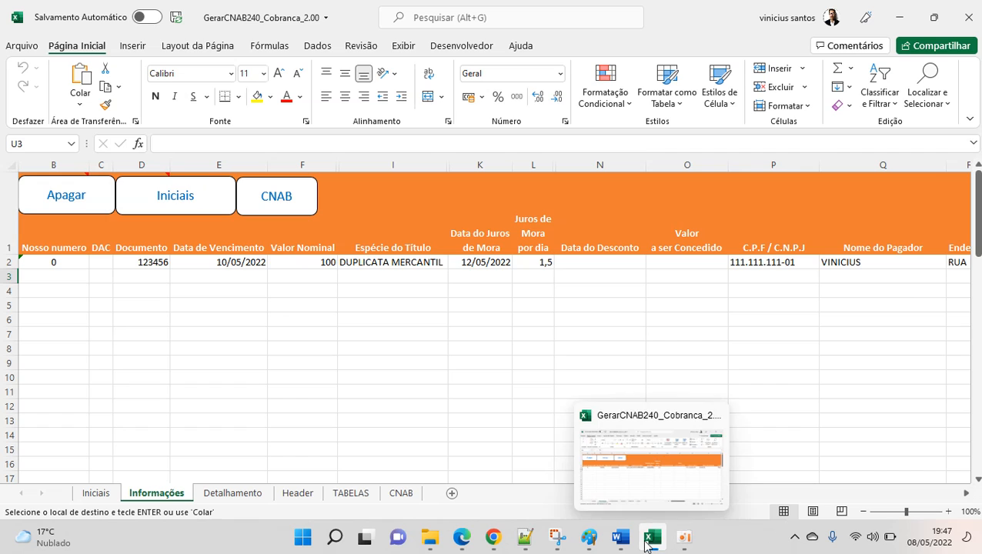
{"action": "mouse_move", "coordinate": [462, 539]}
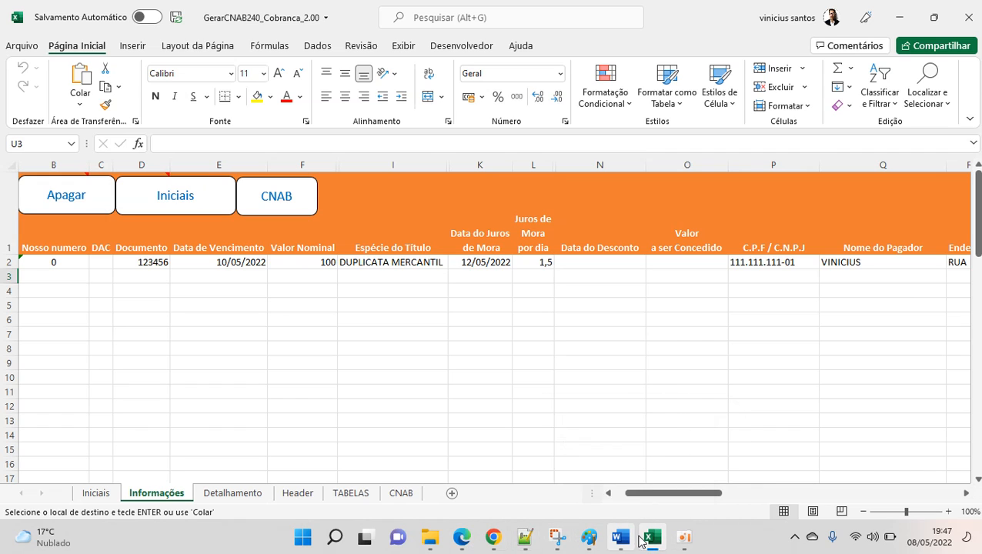